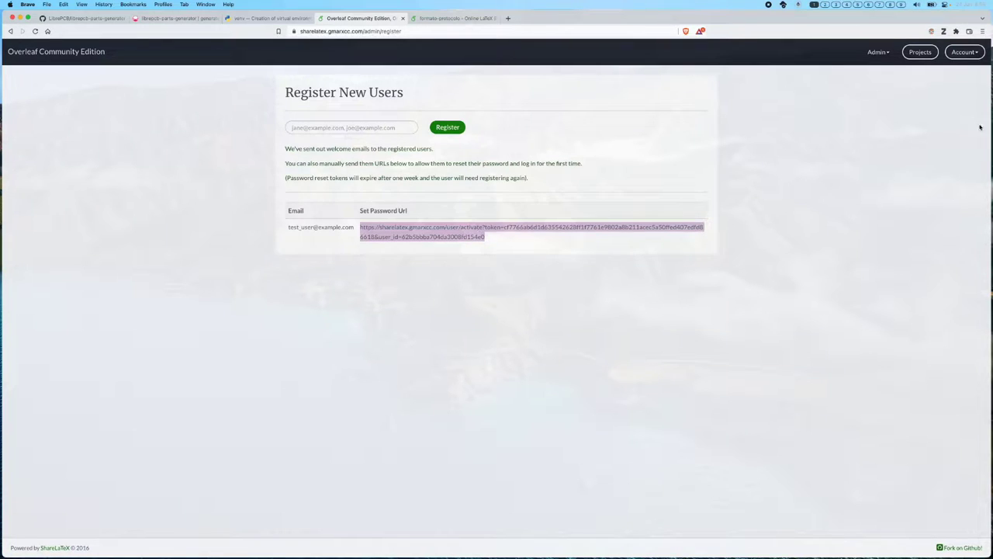
- Open the Account menu on the Register New Users page to prepare to sign out
{"action": "left_click", "coordinate": [974, 54]}
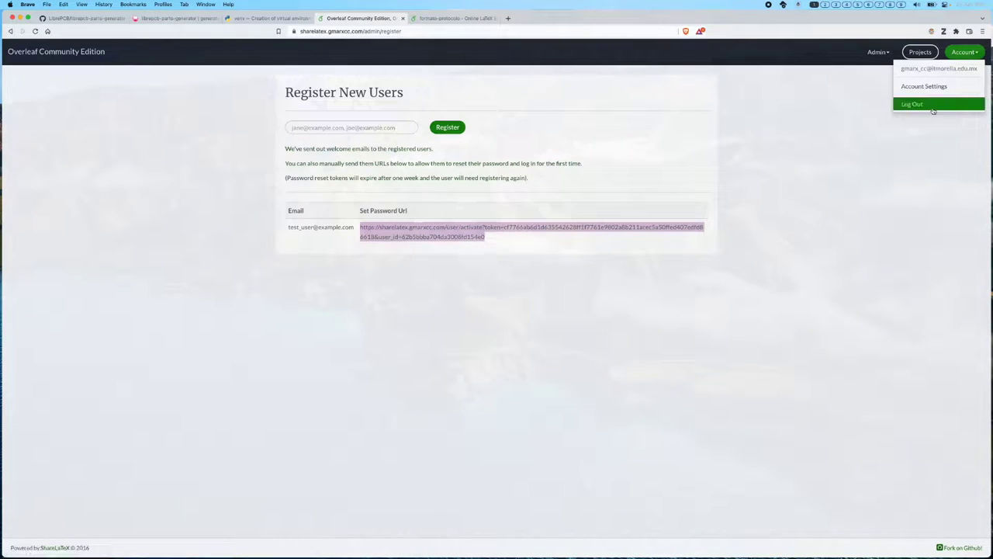
- Log out of the admin account and load the test user's activation link in a new tab
{"action": "left_click", "coordinate": [934, 108]}
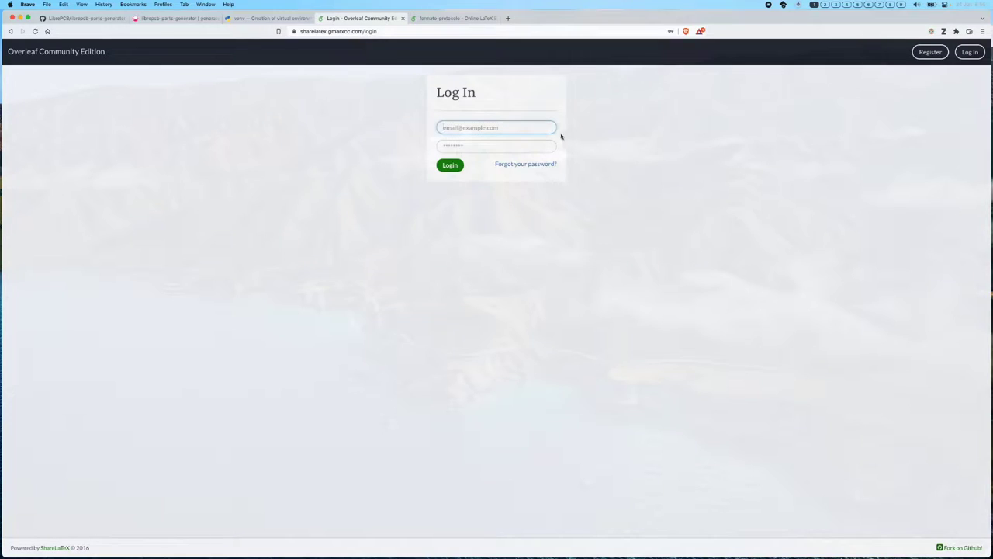
{"action": "left_click", "coordinate": [508, 18]}
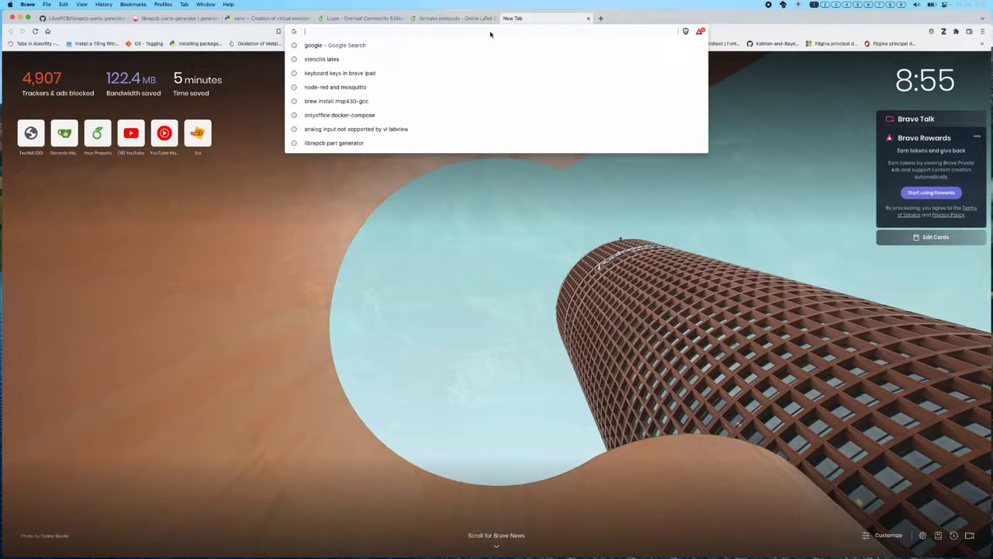
{"action": "key", "text": "super+v"}
{"action": "key", "text": "Return"}
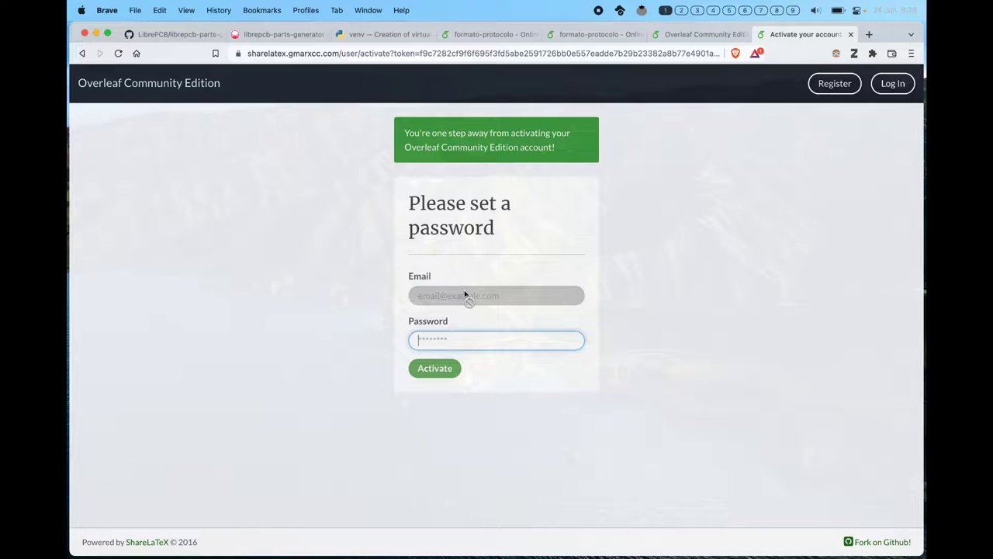
- Set a six-character password for the test user and activate the account
{"action": "left_click", "coordinate": [475, 340]}
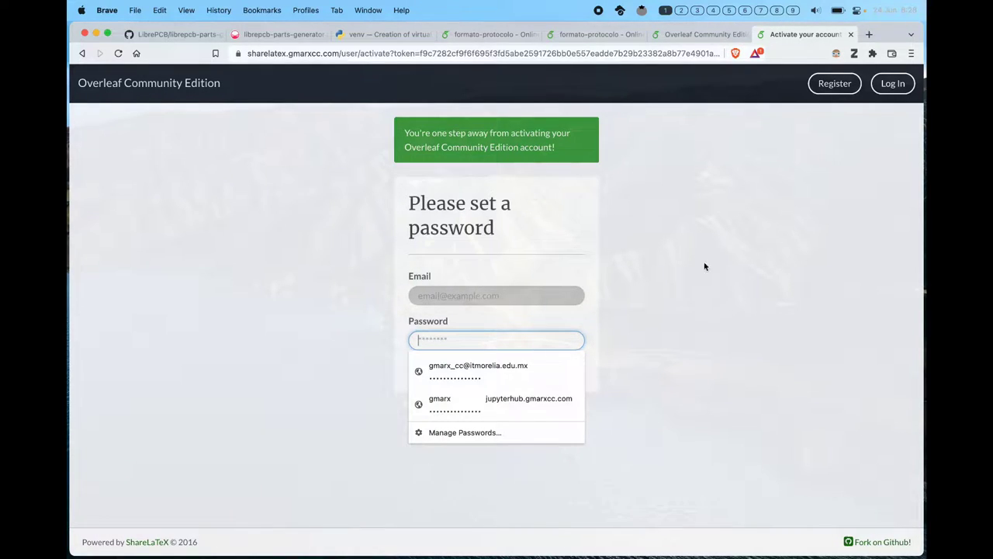
{"action": "key", "text": "Escape"}
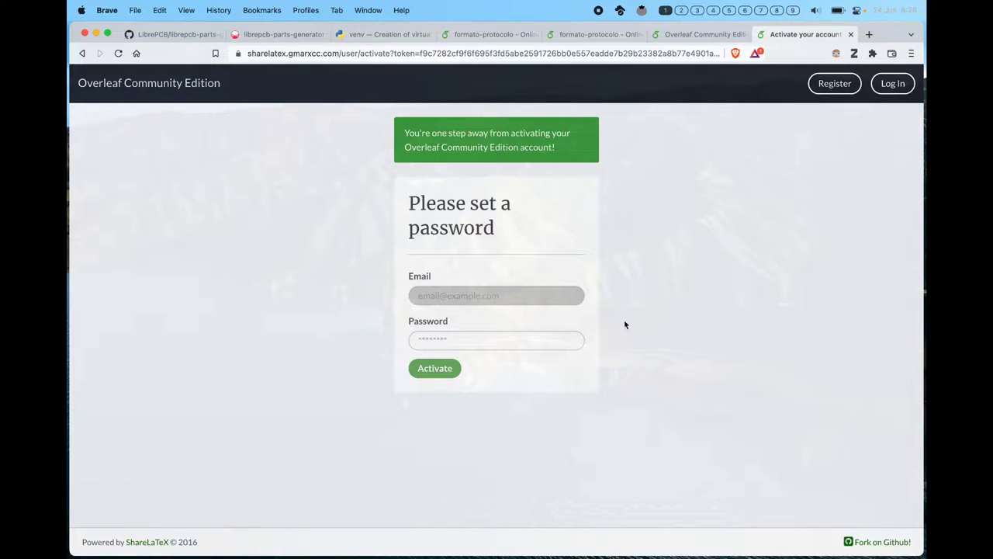
{"action": "left_click", "coordinate": [551, 342]}
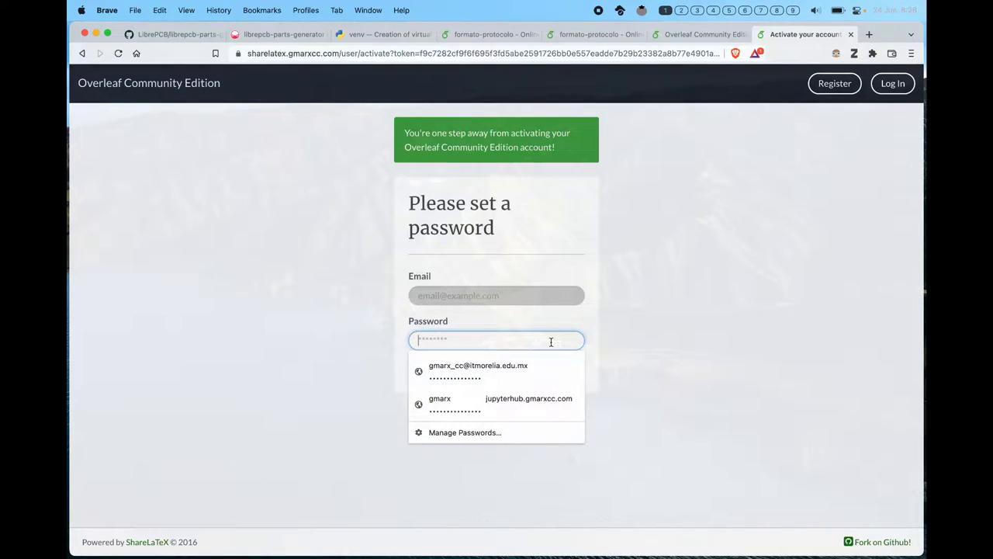
{"action": "type", "text": "•••••"}
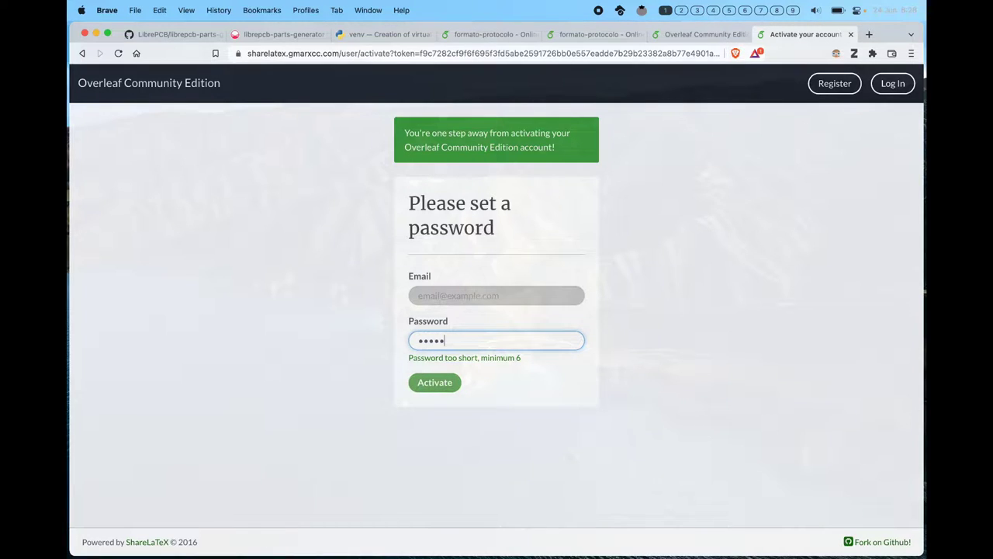
{"action": "type", "text": "•"}
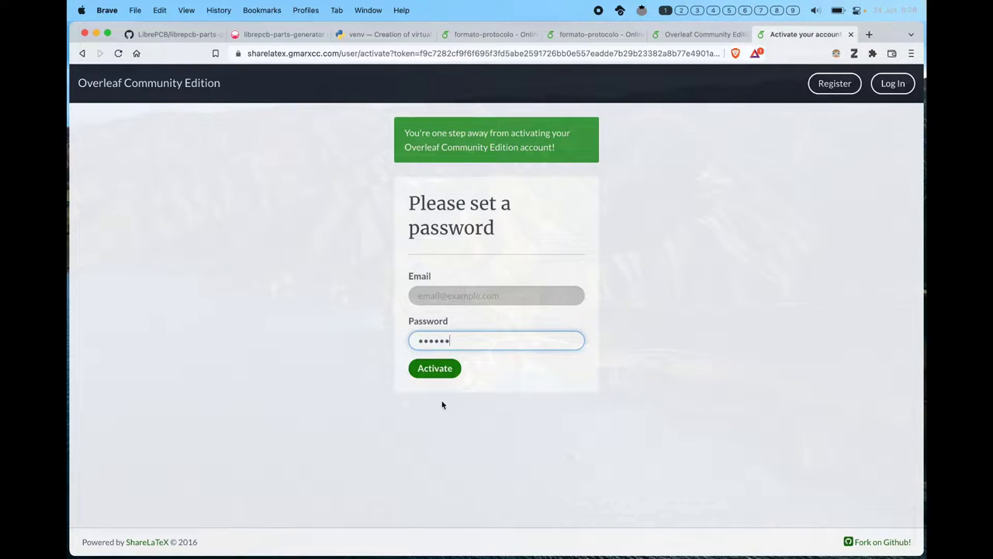
{"action": "left_click", "coordinate": [432, 371]}
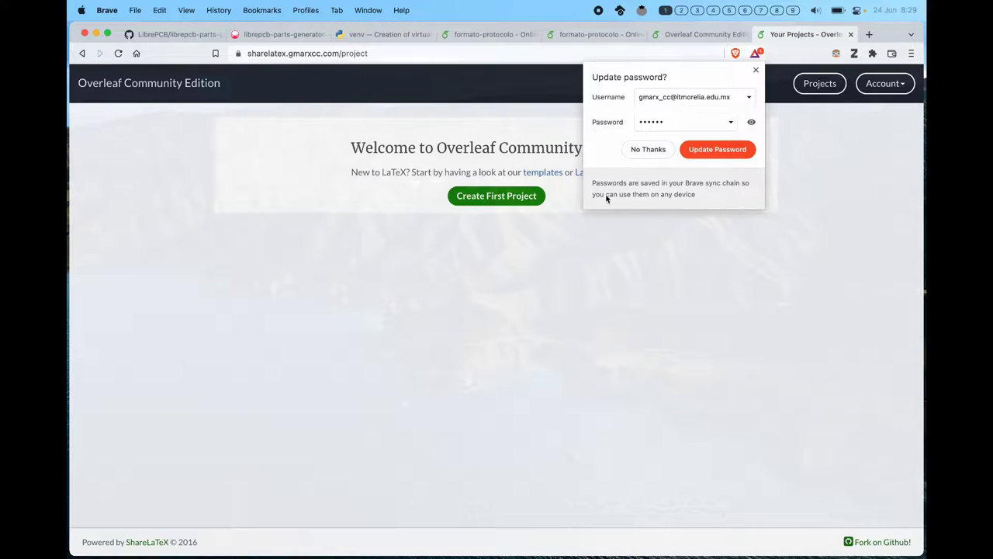
- Decline the browser's password save and create a blank project named 'test'
{"action": "left_click", "coordinate": [650, 150]}
{"action": "left_click", "coordinate": [503, 200]}
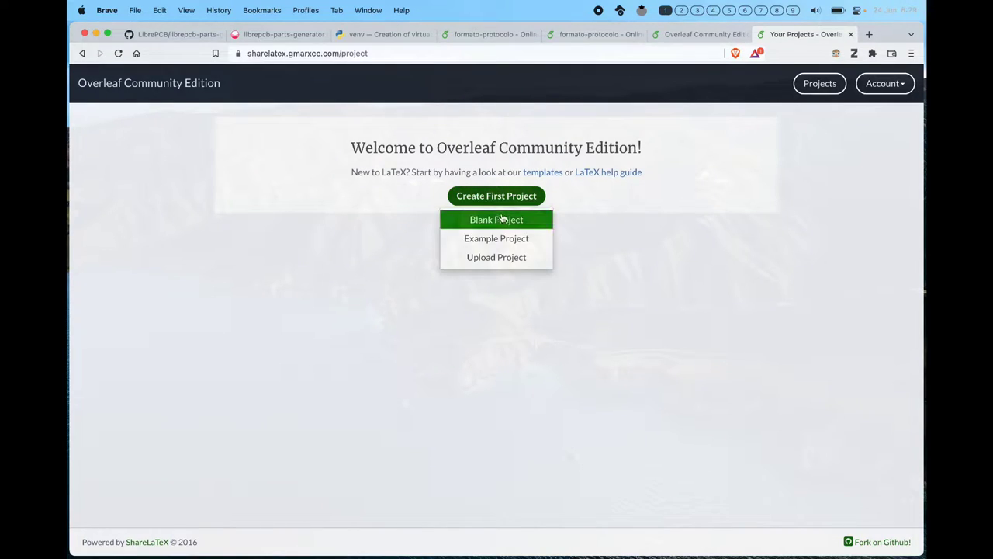
{"action": "left_click", "coordinate": [500, 220]}
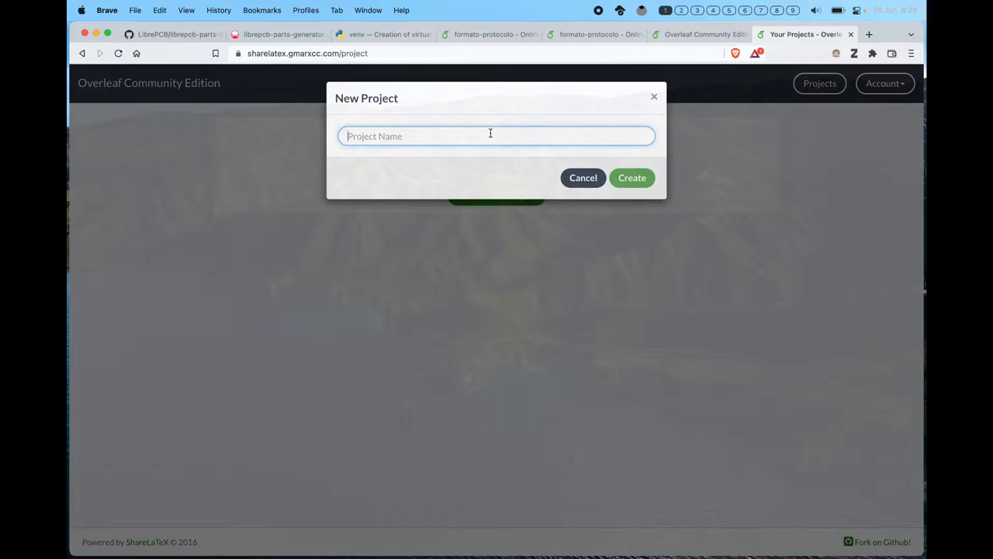
{"action": "type", "text": "test"}
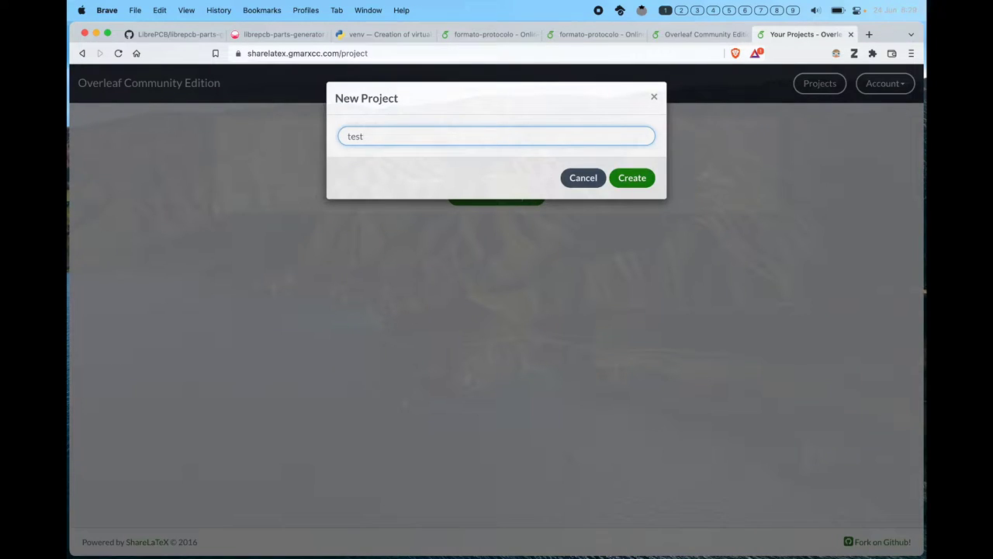
{"action": "left_click", "coordinate": [634, 185]}
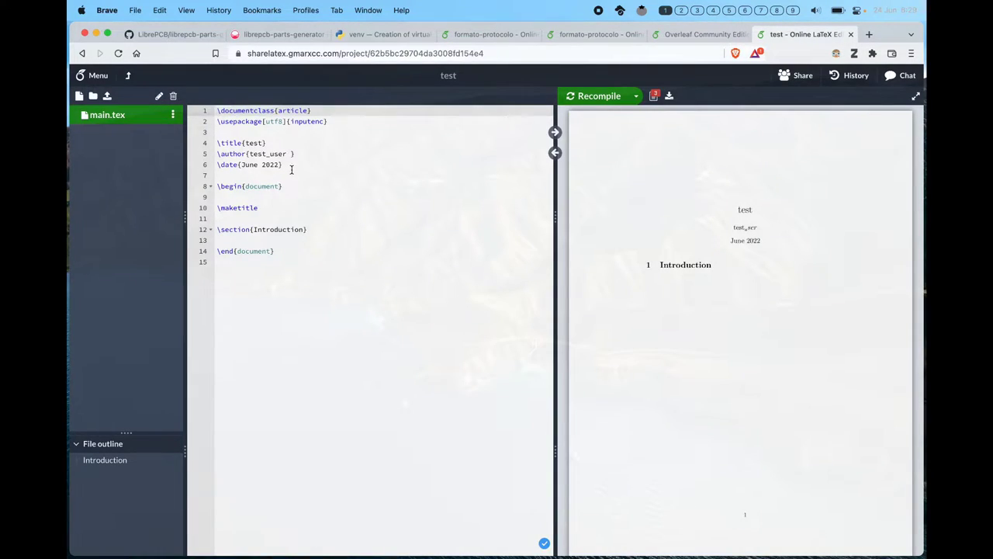
- Return from the test project to the projects dashboard, closing the Account menu
{"action": "left_click", "coordinate": [130, 77]}
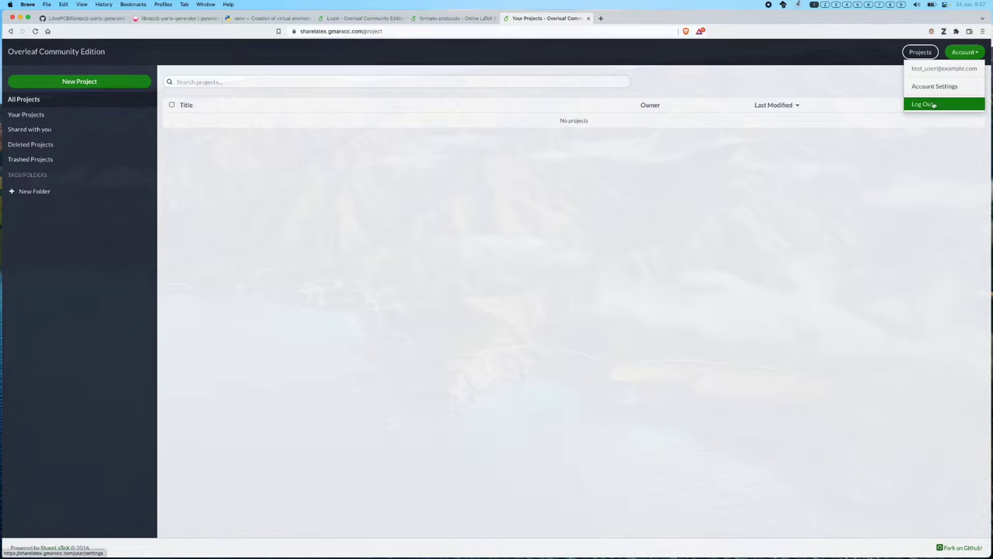
{"action": "left_click", "coordinate": [904, 128]}
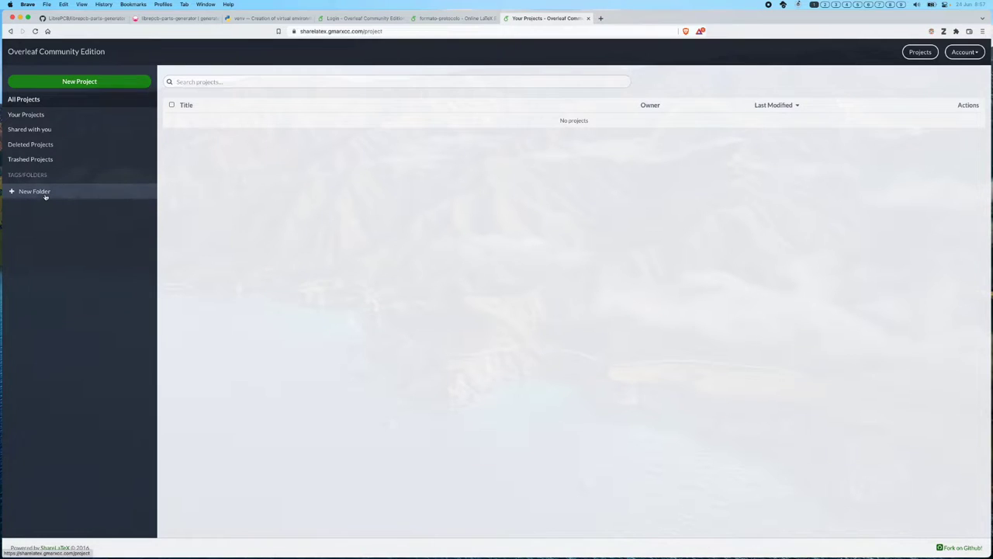
- Create a project folder named 'report'
{"action": "left_click", "coordinate": [45, 195]}
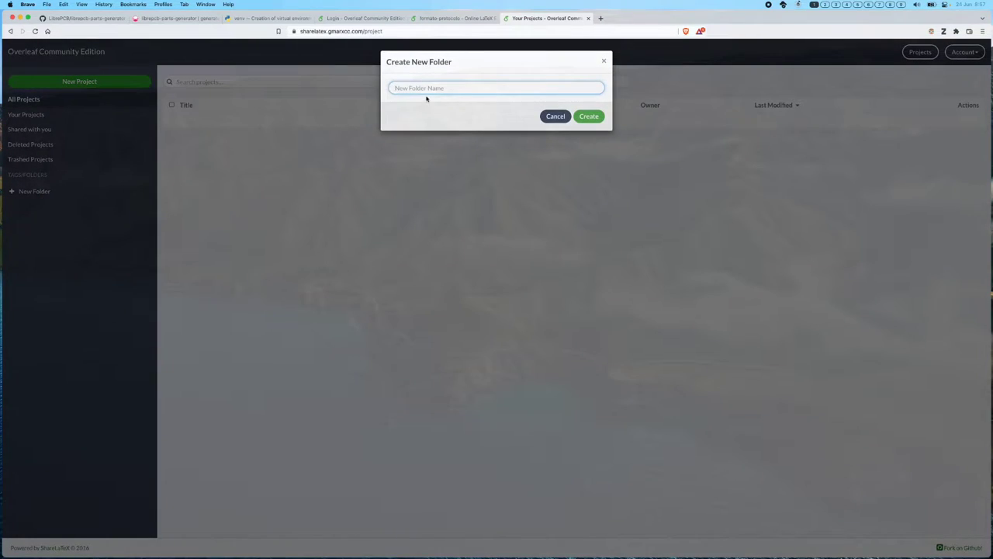
{"action": "type", "text": "report"}
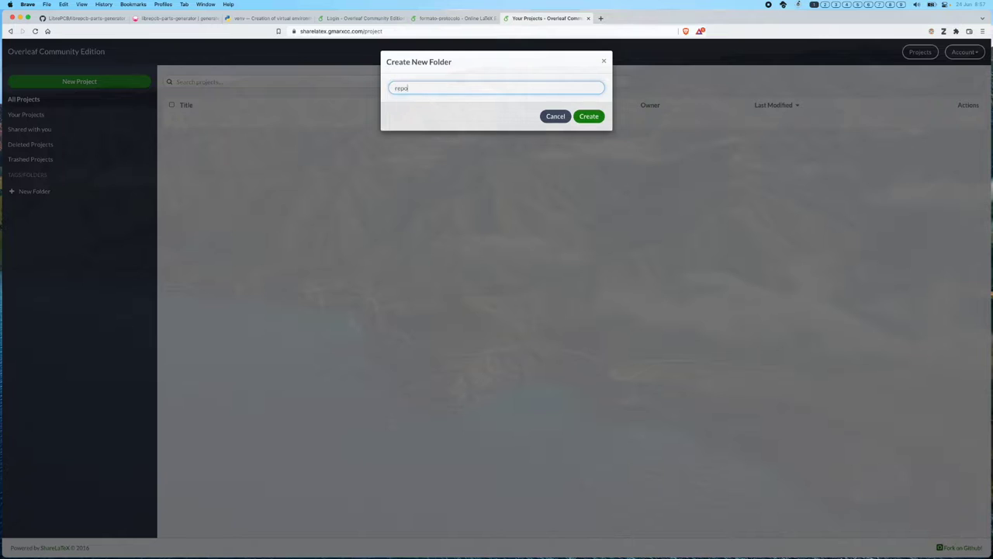
{"action": "left_click", "coordinate": [592, 117]}
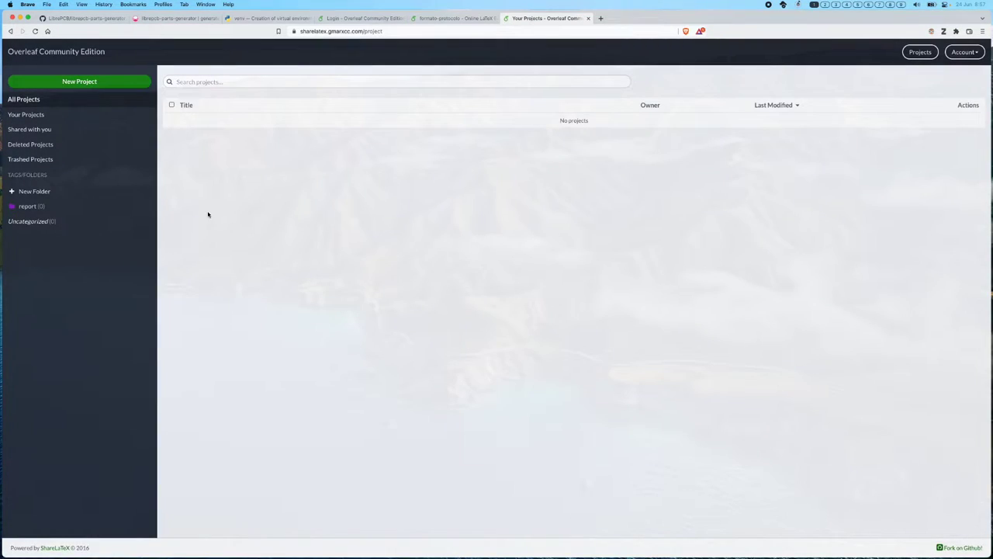
- Create a new blank project named 'test'
{"action": "left_click", "coordinate": [89, 85]}
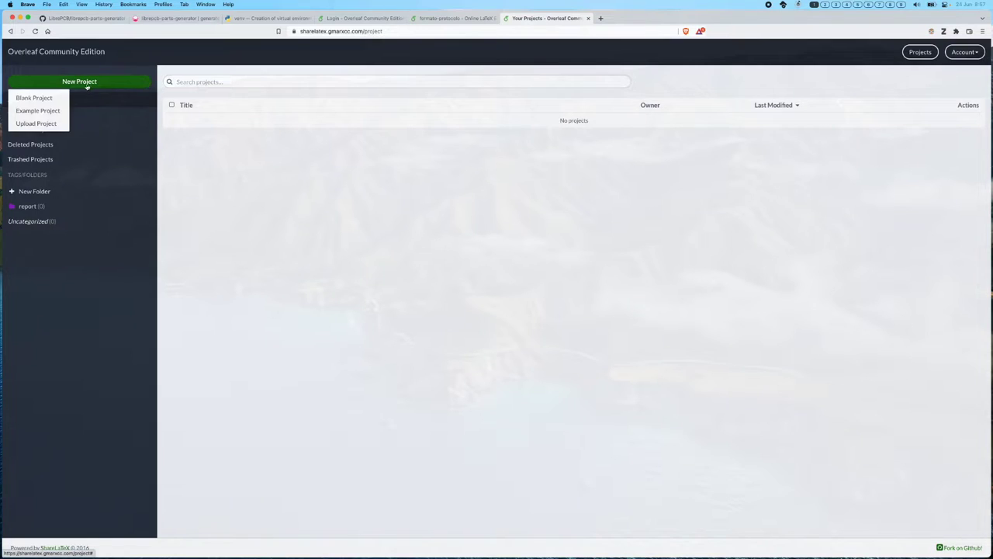
{"action": "left_click", "coordinate": [55, 101]}
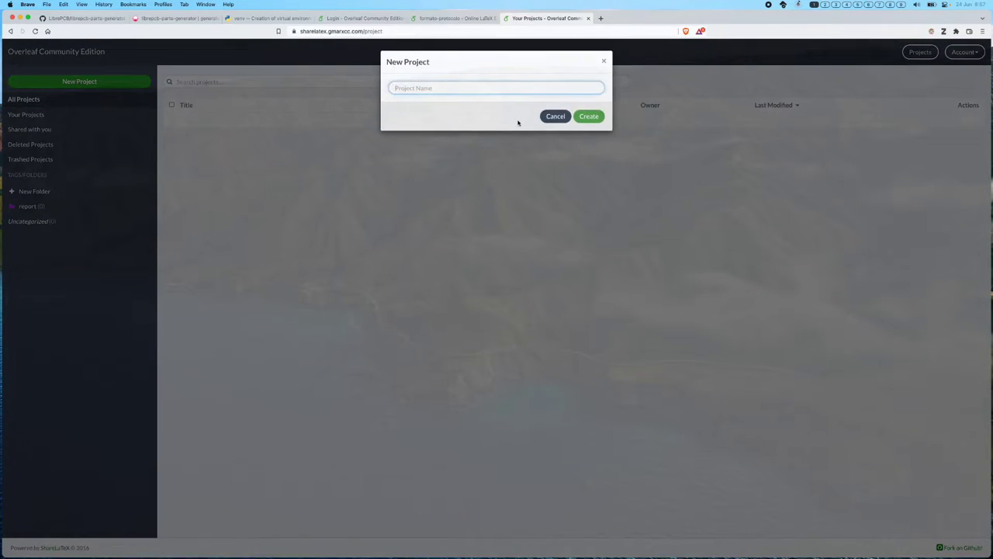
{"action": "type", "text": "test"}
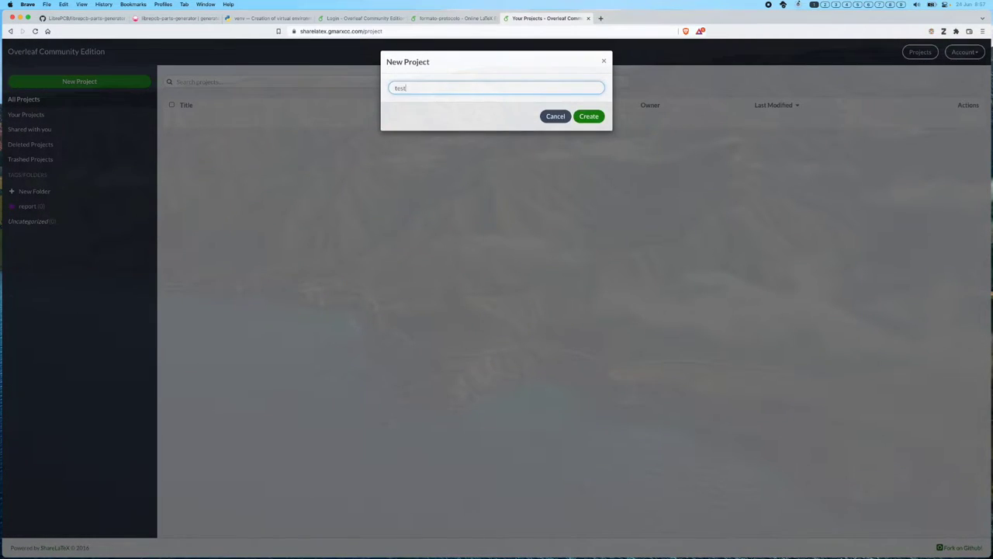
{"action": "key", "text": "Return"}
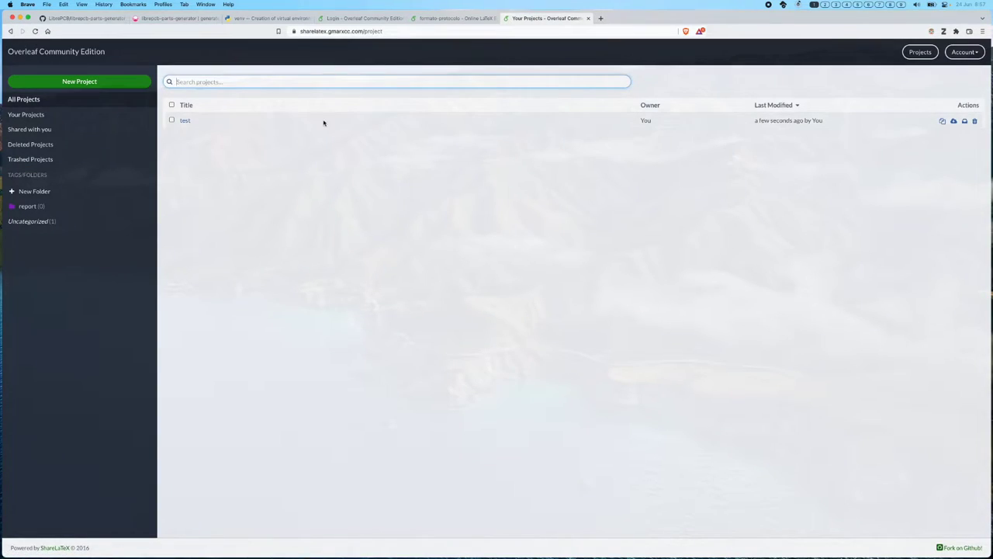
- File the test project in the report folder, then log out of the account
{"action": "left_click", "coordinate": [172, 120]}
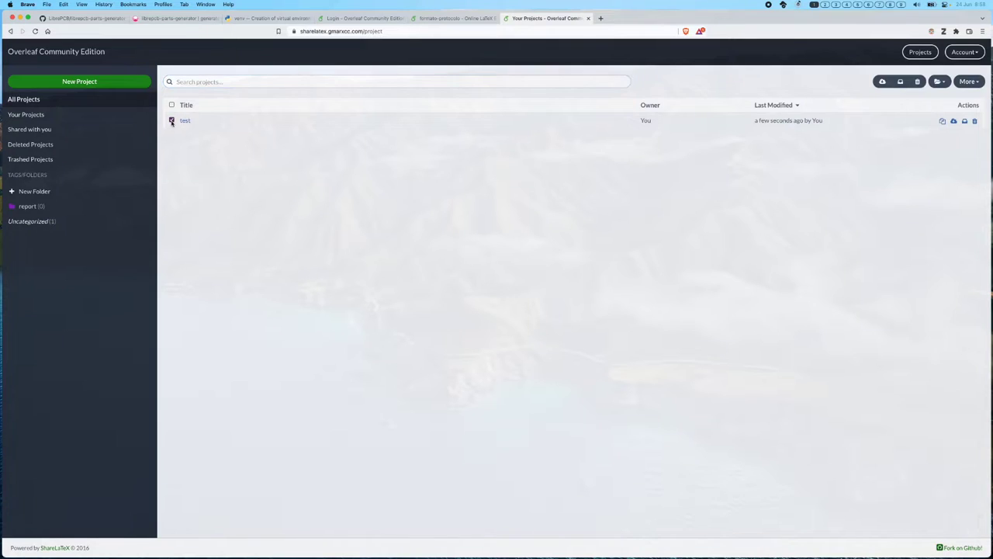
{"action": "left_click", "coordinate": [939, 81]}
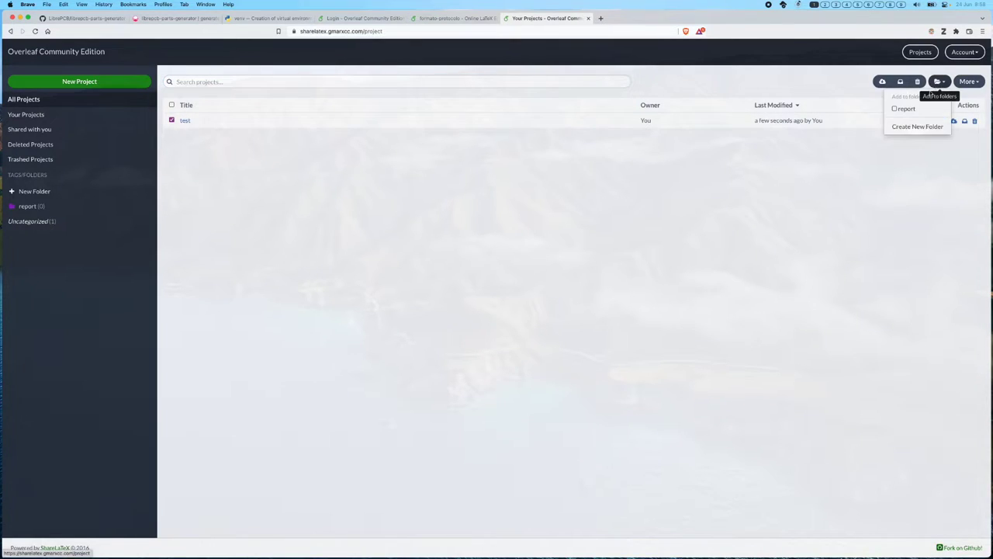
{"action": "left_click", "coordinate": [895, 110]}
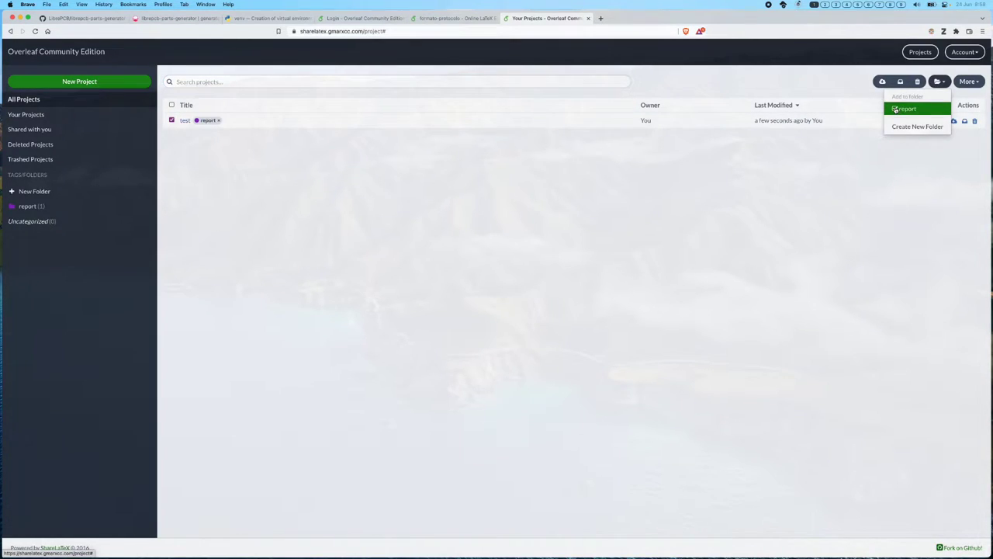
{"action": "left_click", "coordinate": [660, 282]}
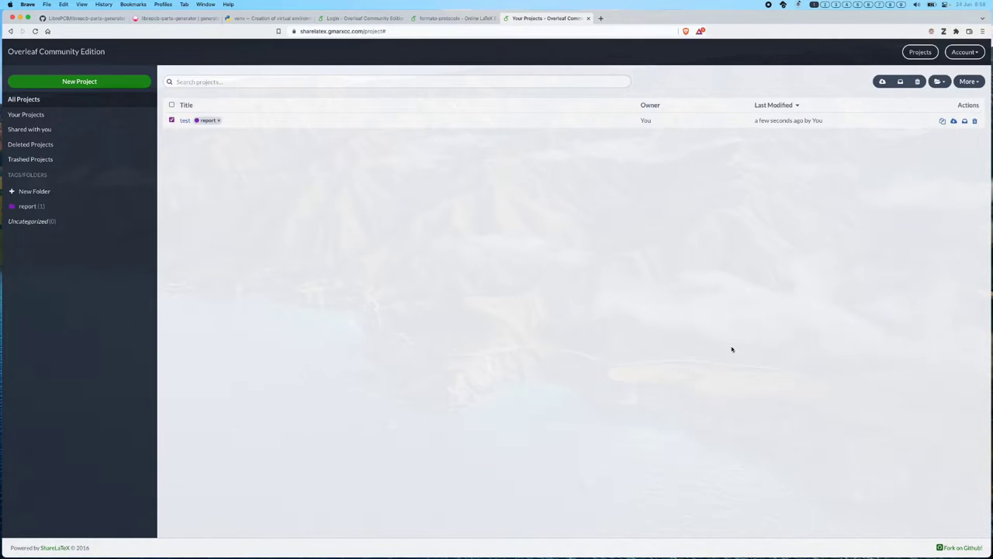
{"action": "left_click", "coordinate": [973, 52]}
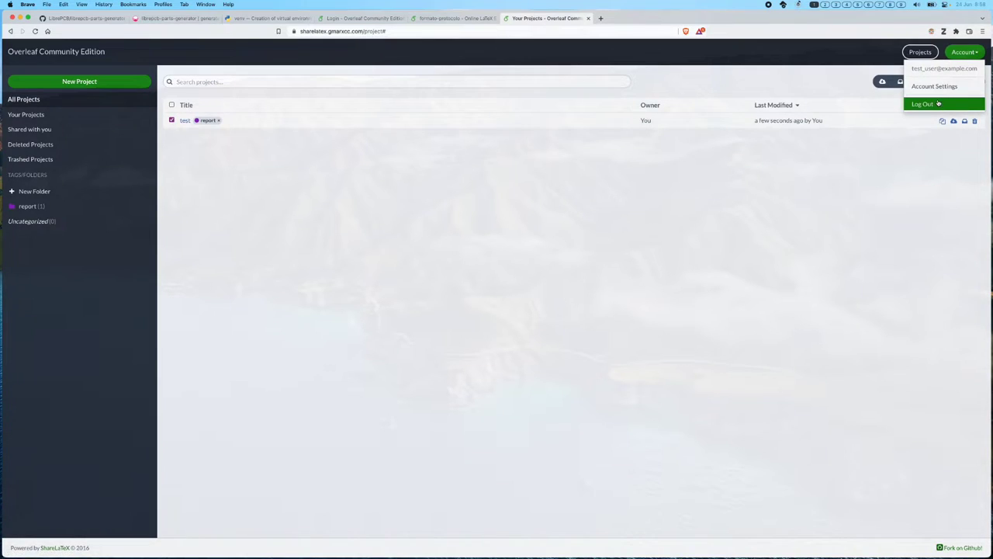
{"action": "left_click", "coordinate": [937, 102]}
- Log in using the owner account's saved browser credentials
{"action": "left_click", "coordinate": [532, 129]}
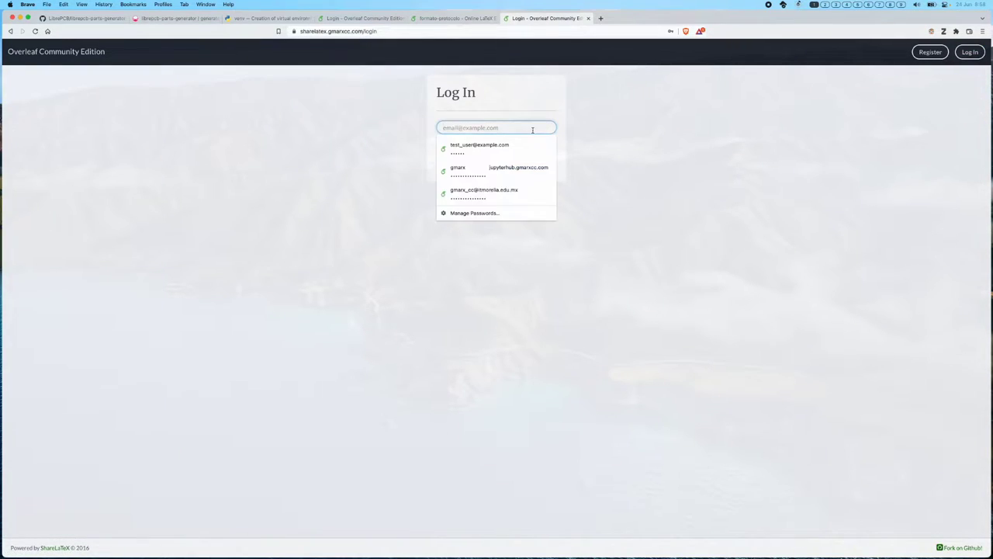
{"action": "key", "text": "Down"}
{"action": "key", "text": "Down"}
{"action": "key", "text": "Down"}
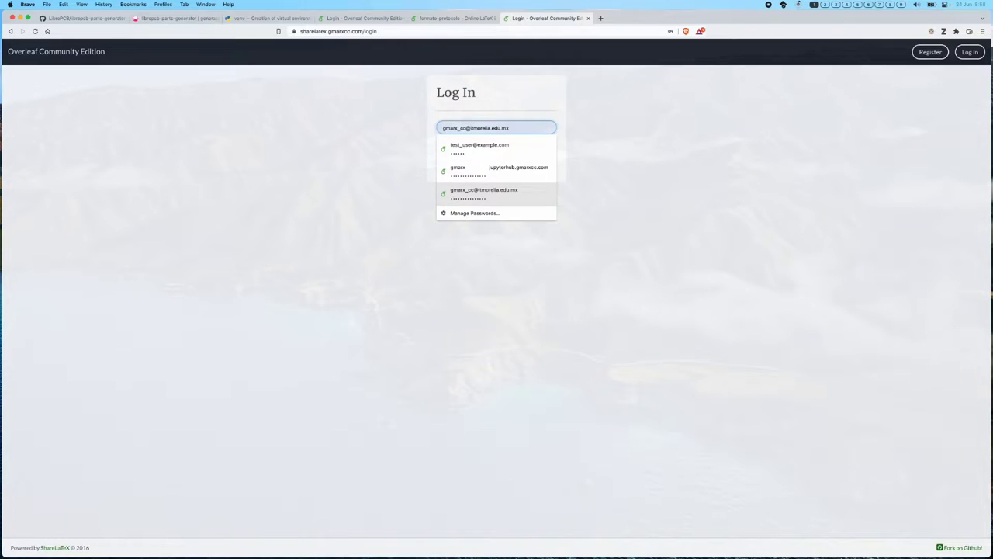
{"action": "key", "text": "Return"}
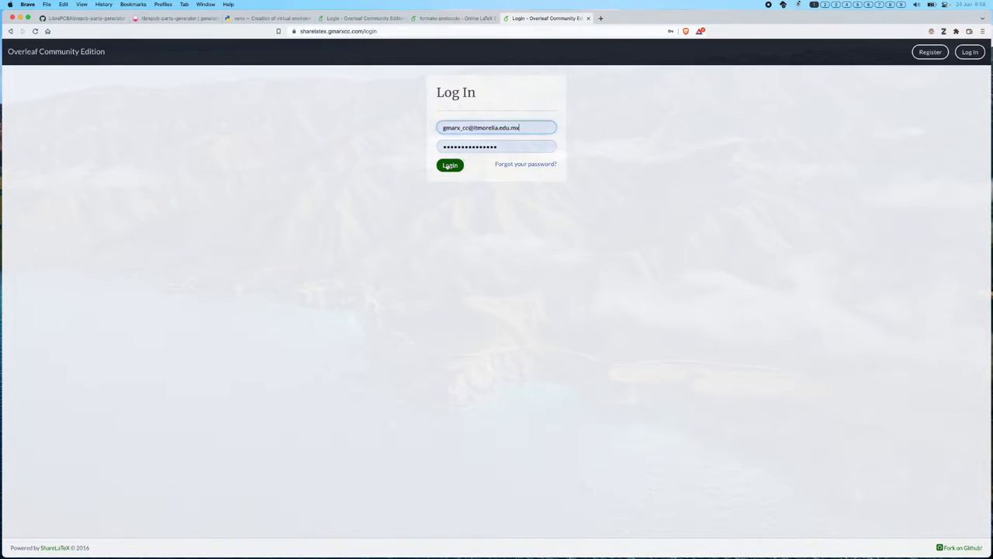
{"action": "left_click", "coordinate": [449, 166]}
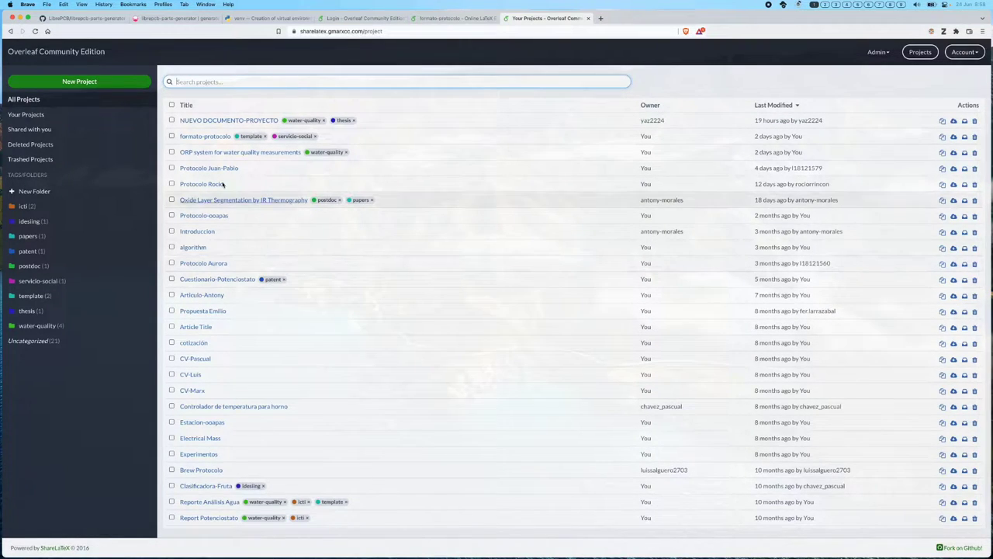
- Open formato-protocolo from the project list in the editor
{"action": "left_click", "coordinate": [192, 139]}
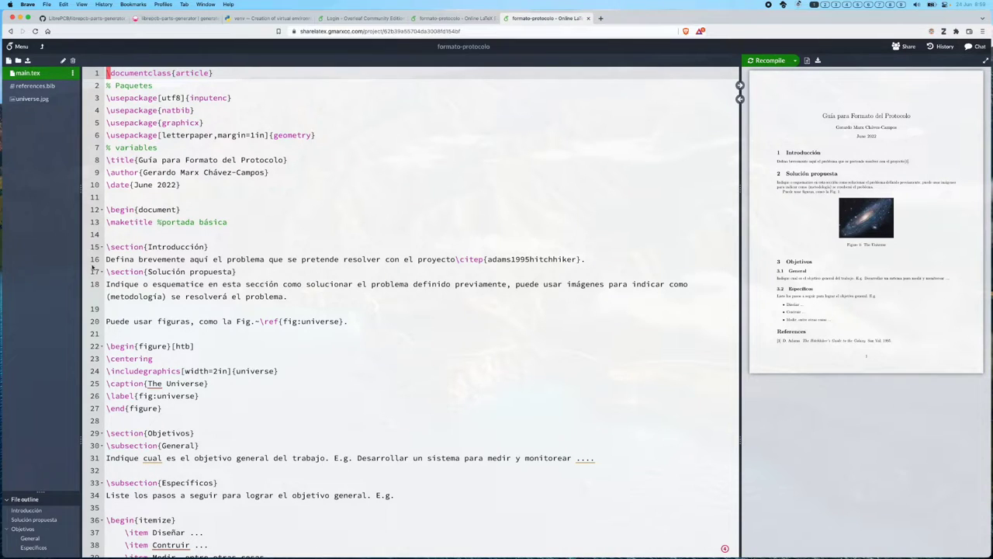
- Drag the file outline pane taller and show the empty project chat panel
{"action": "left_click_drag", "start_coordinate": [45, 491], "coordinate": [52, 356]}
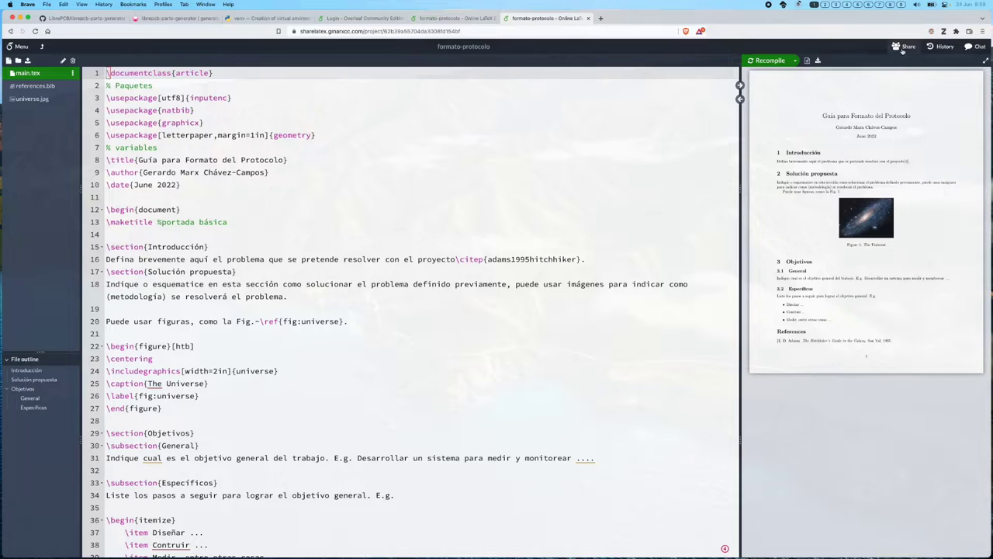
{"action": "left_click", "coordinate": [981, 48]}
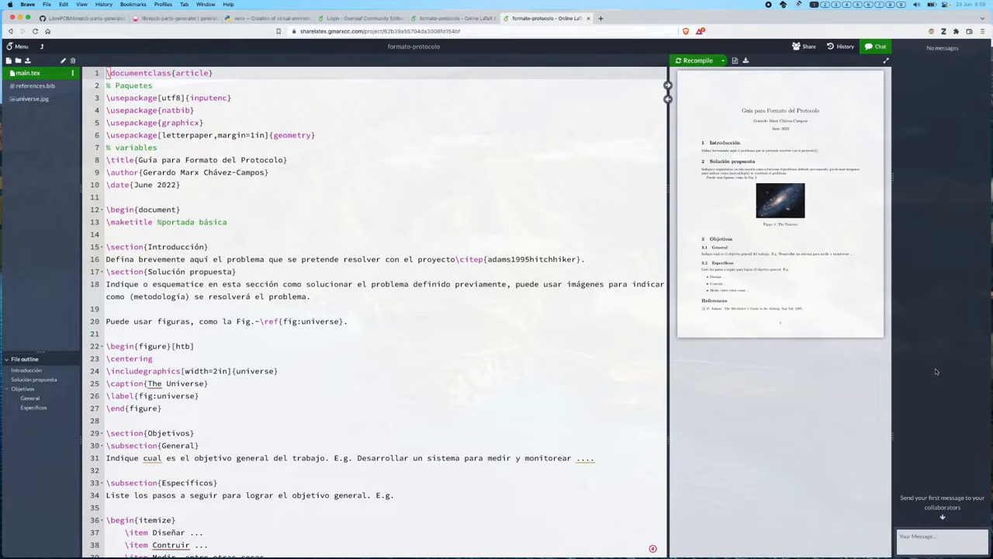
{"action": "left_click", "coordinate": [840, 48]}
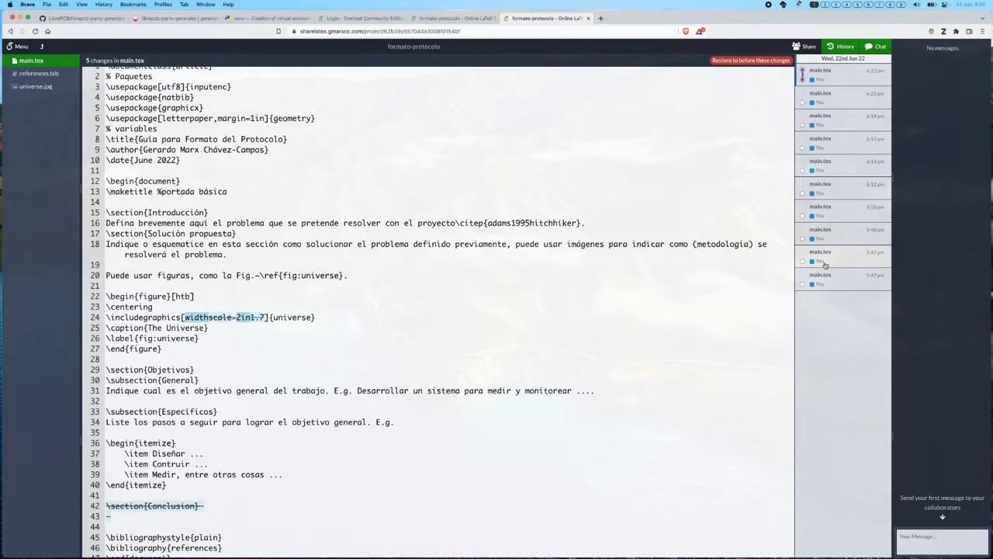
{"action": "left_click", "coordinate": [804, 285]}
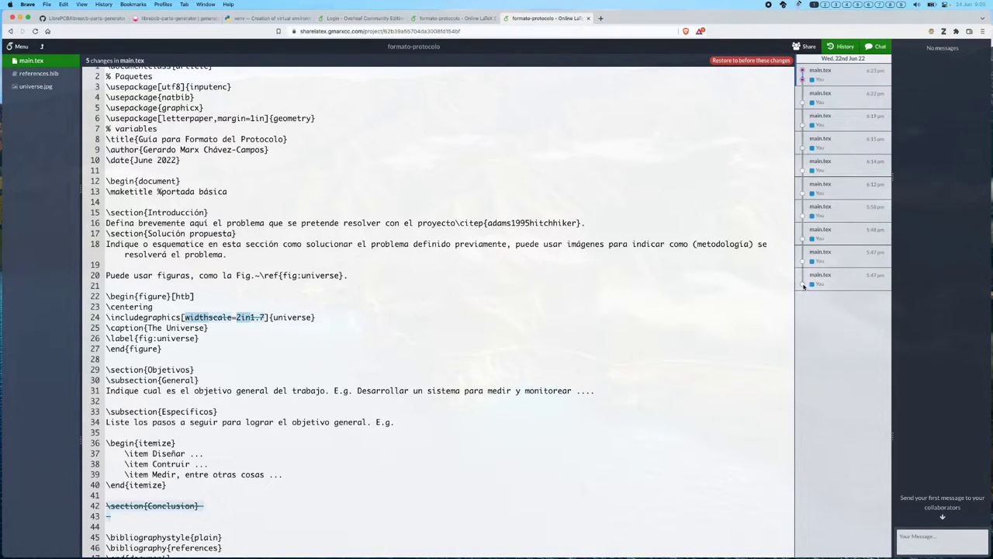
{"action": "scroll", "coordinate": [571, 349], "scroll_direction": "down", "scroll_amount": 10}
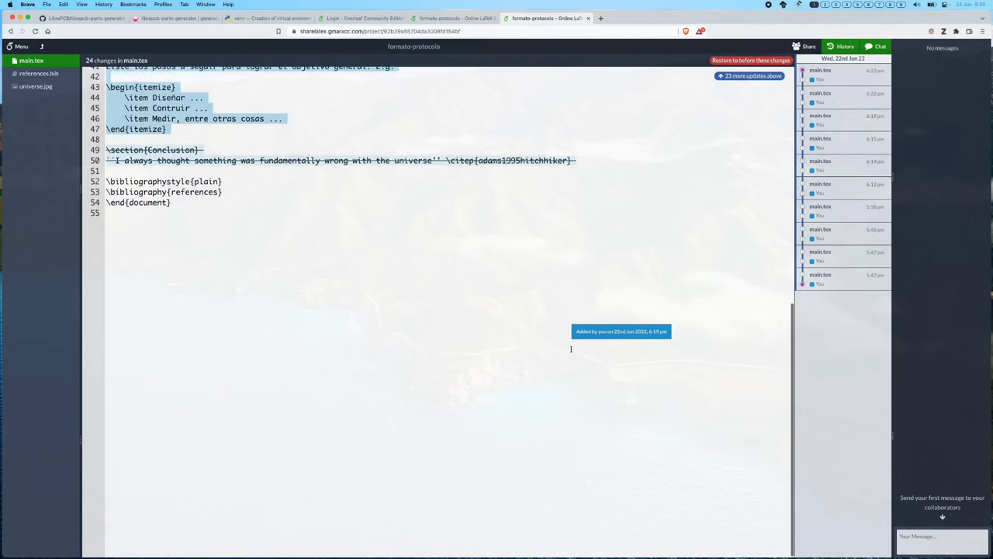
{"action": "scroll", "coordinate": [571, 350], "scroll_direction": "up", "scroll_amount": 3}
{"action": "scroll", "coordinate": [571, 349], "scroll_direction": "up", "scroll_amount": 2}
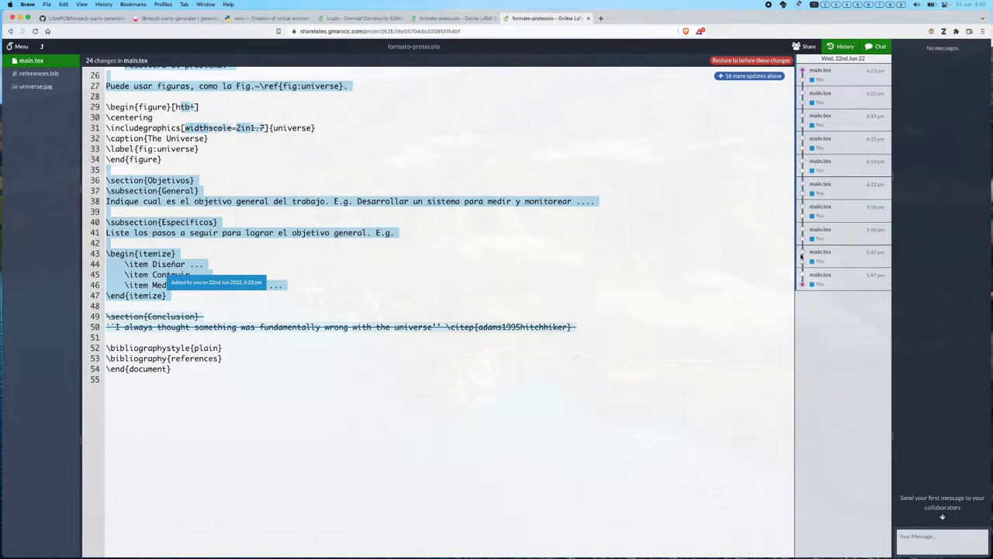
{"action": "left_click", "coordinate": [804, 253]}
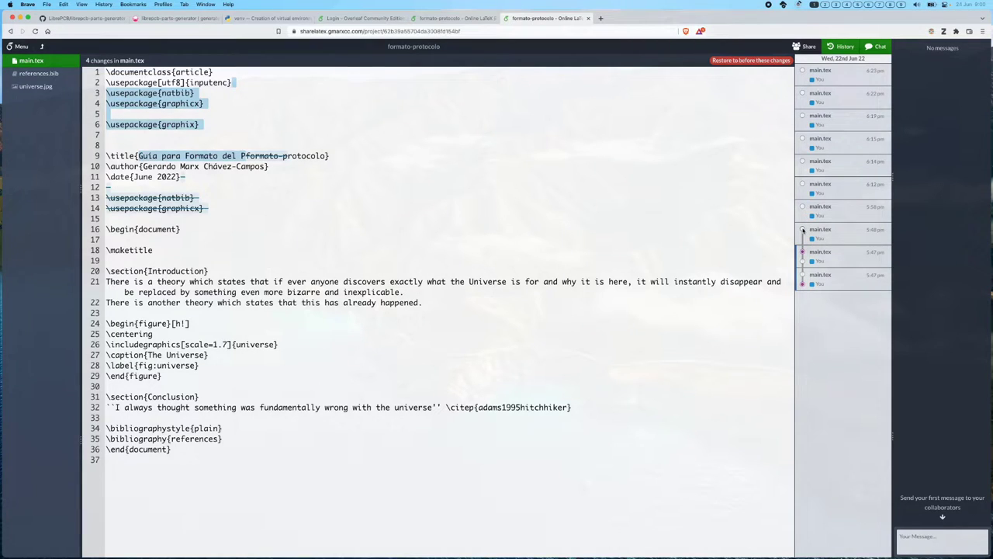
{"action": "left_click", "coordinate": [803, 231]}
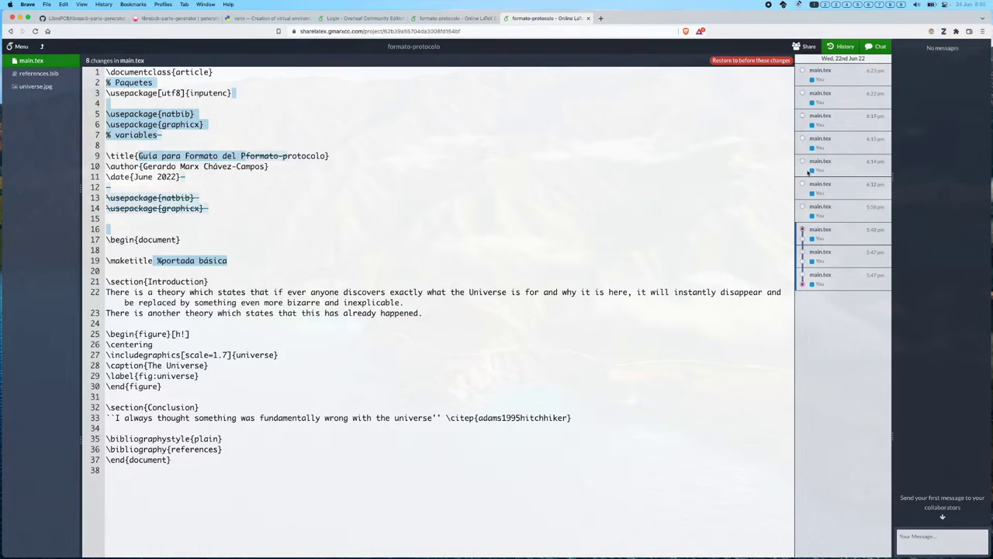
{"action": "left_click", "coordinate": [804, 161]}
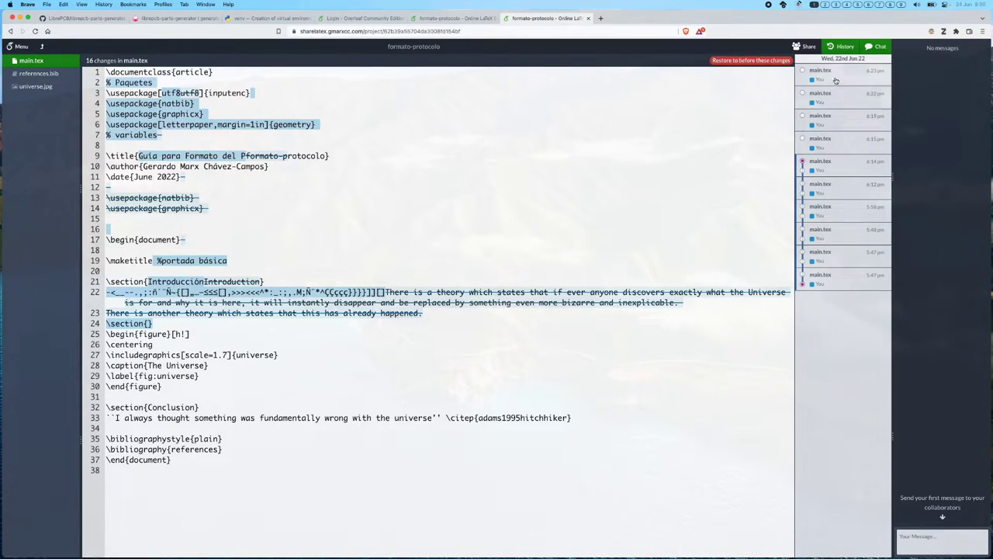
{"action": "left_click", "coordinate": [838, 48]}
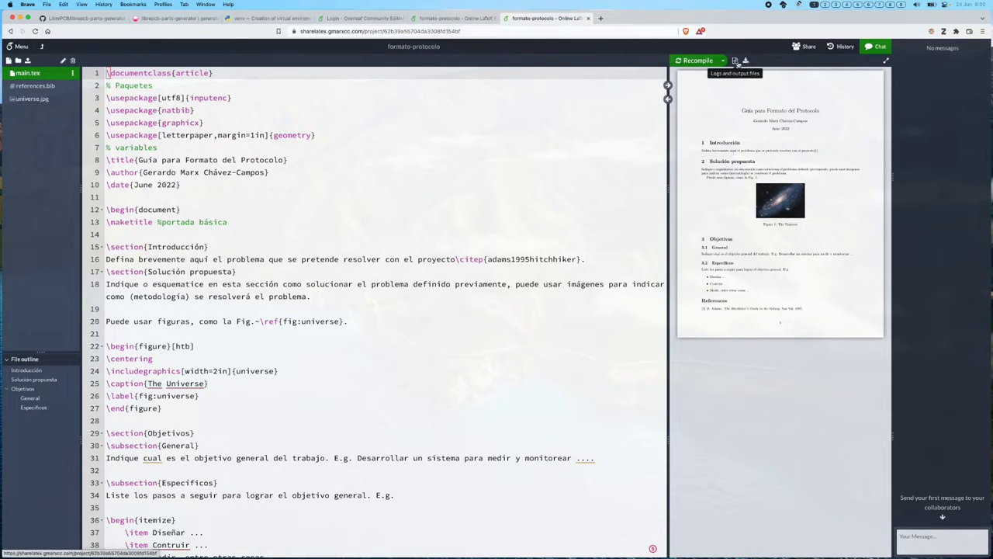
- Show the compile logs instead of the PDF, check the Recompile options unchanged, and open Share Project
{"action": "left_click", "coordinate": [736, 61]}
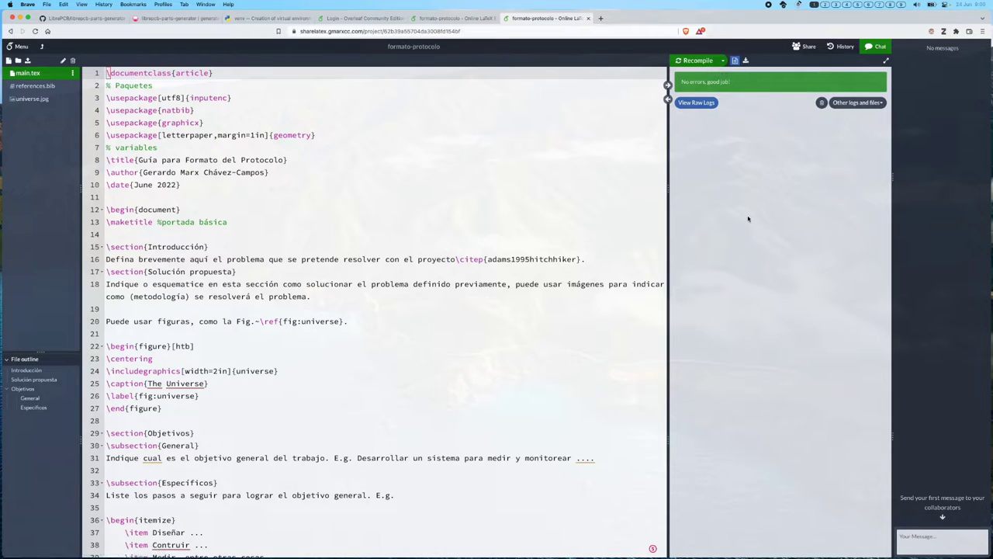
{"action": "left_click", "coordinate": [723, 62]}
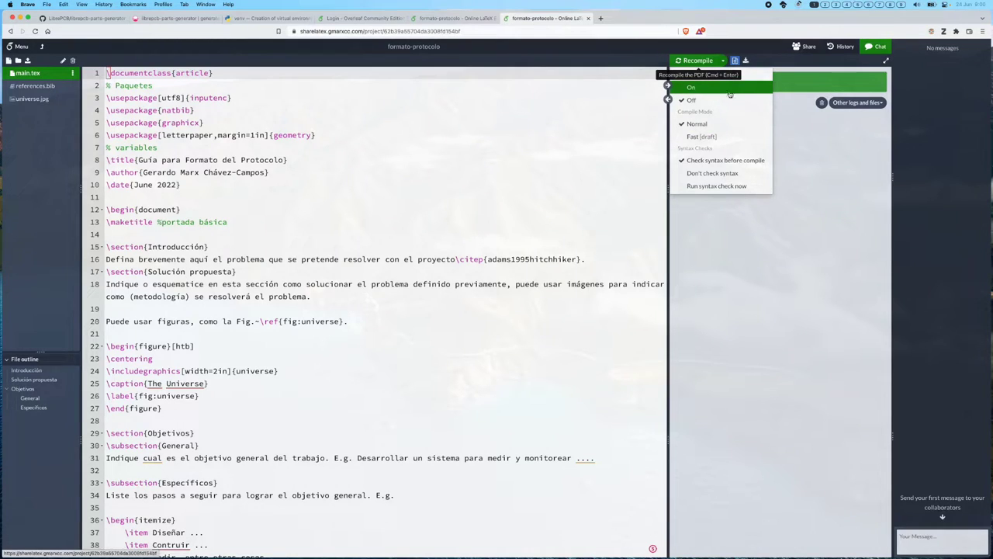
{"action": "left_click", "coordinate": [810, 113]}
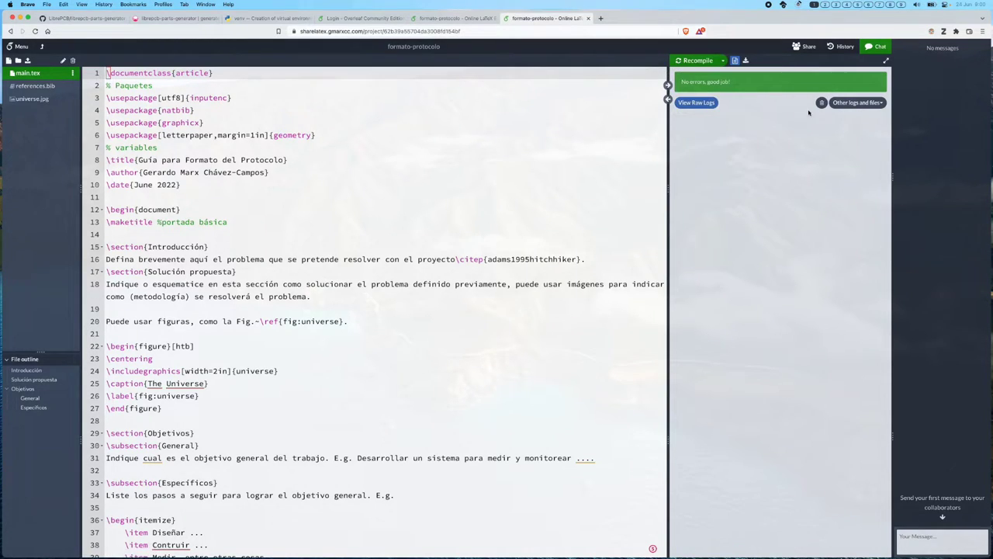
{"action": "left_click", "coordinate": [807, 47]}
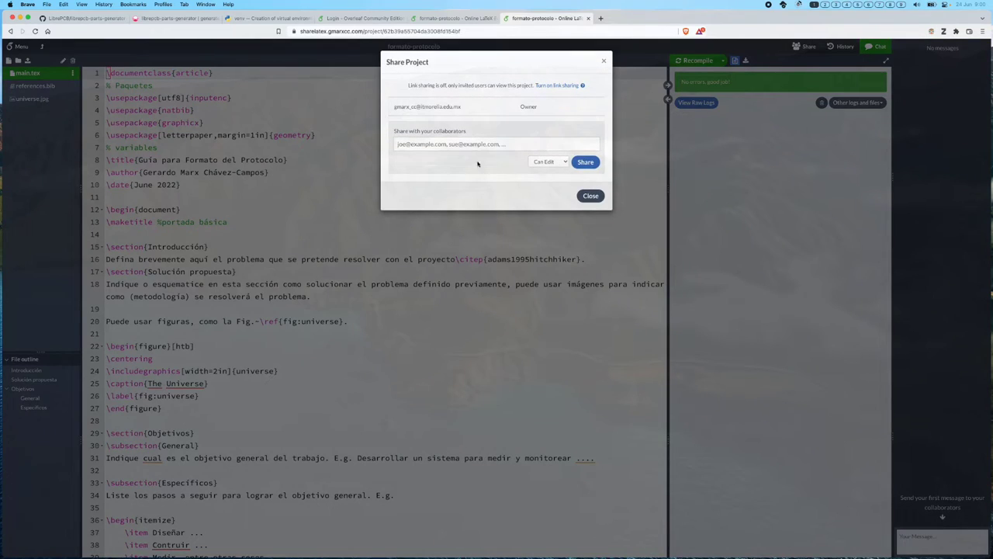
- Invite the test collaborator's e-mail address to formato-protocolo with Can Edit permission, then close sharing
{"action": "left_click", "coordinate": [460, 145]}
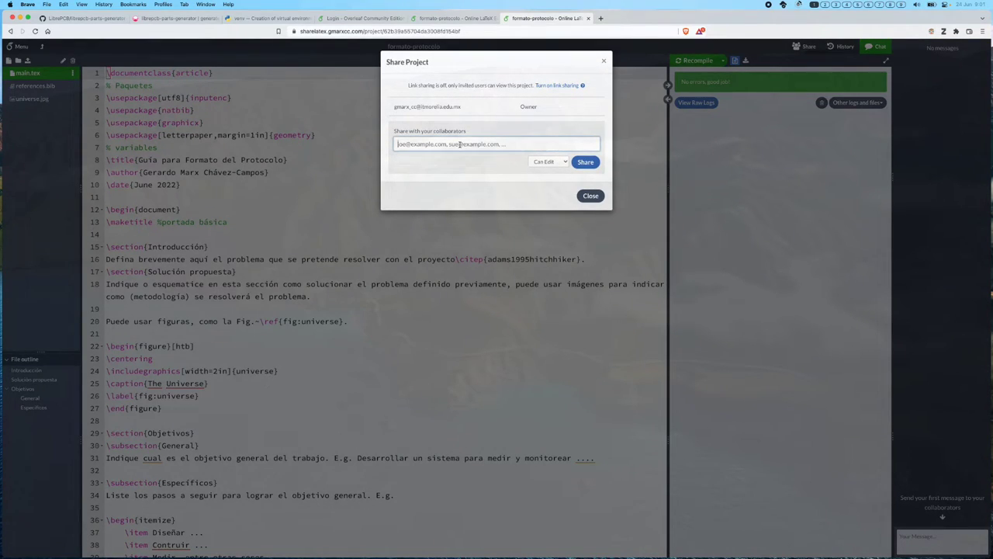
{"action": "key", "text": "super+v"}
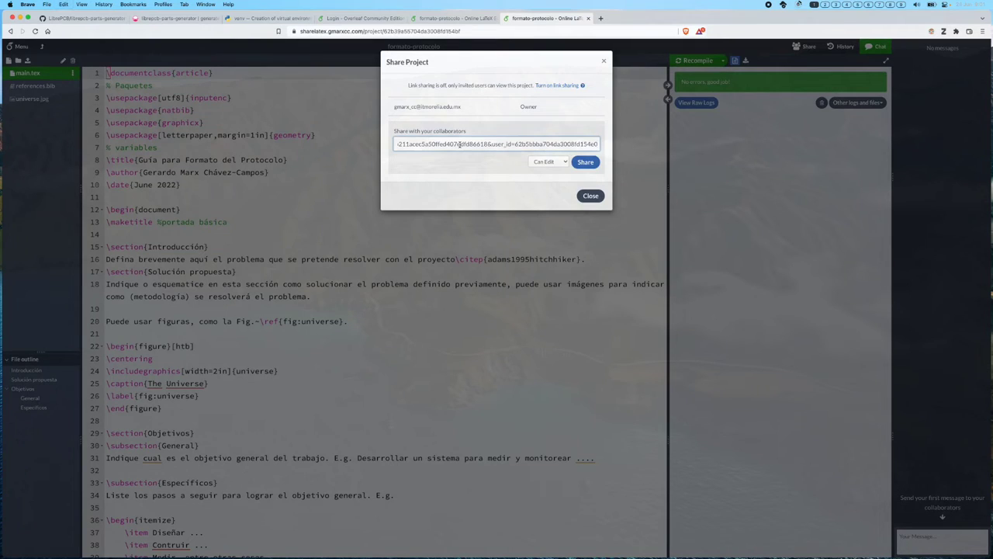
{"action": "key", "text": "super+a"}
{"action": "key", "text": "BackSpace"}
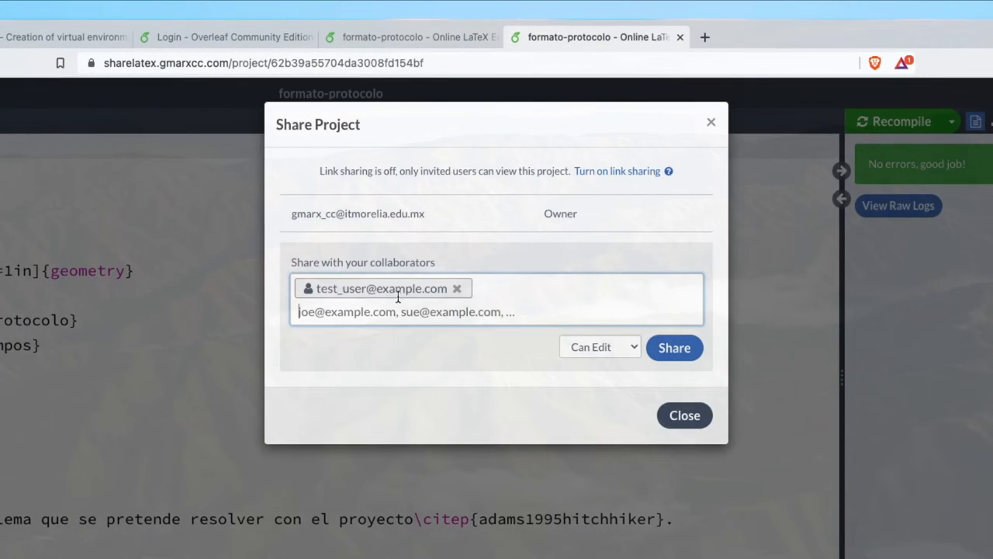
{"action": "left_click", "coordinate": [625, 350]}
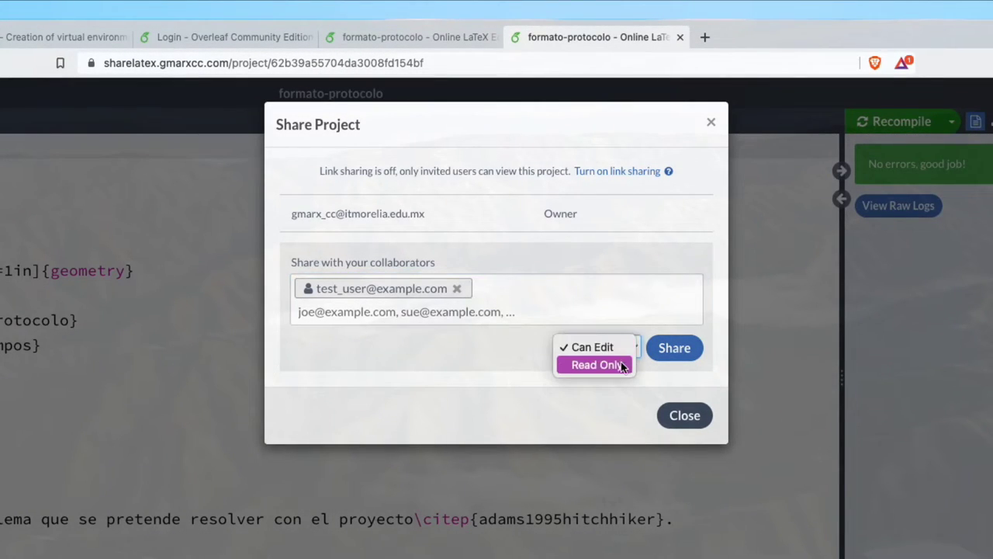
{"action": "left_click", "coordinate": [455, 366]}
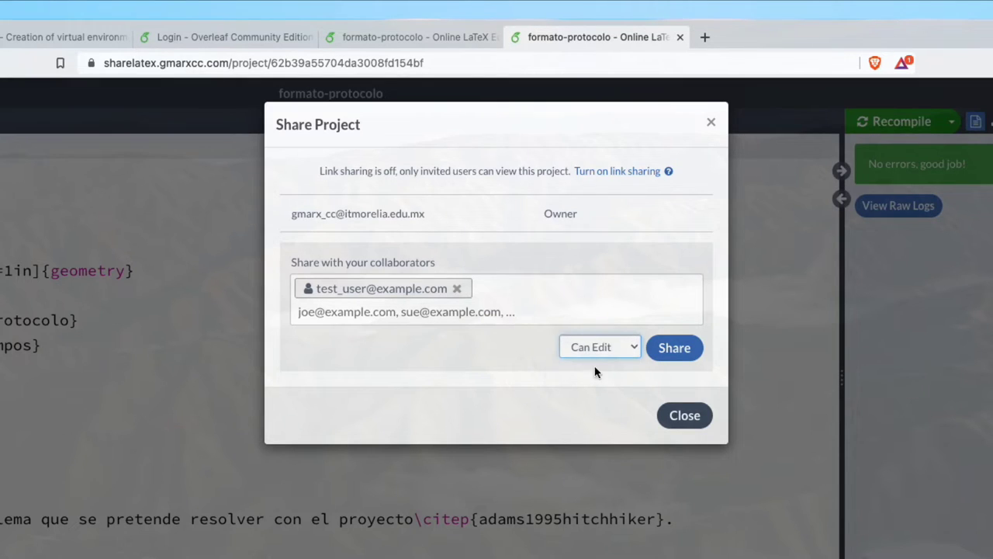
{"action": "left_click", "coordinate": [598, 358]}
{"action": "left_click", "coordinate": [498, 357]}
{"action": "left_click", "coordinate": [668, 354]}
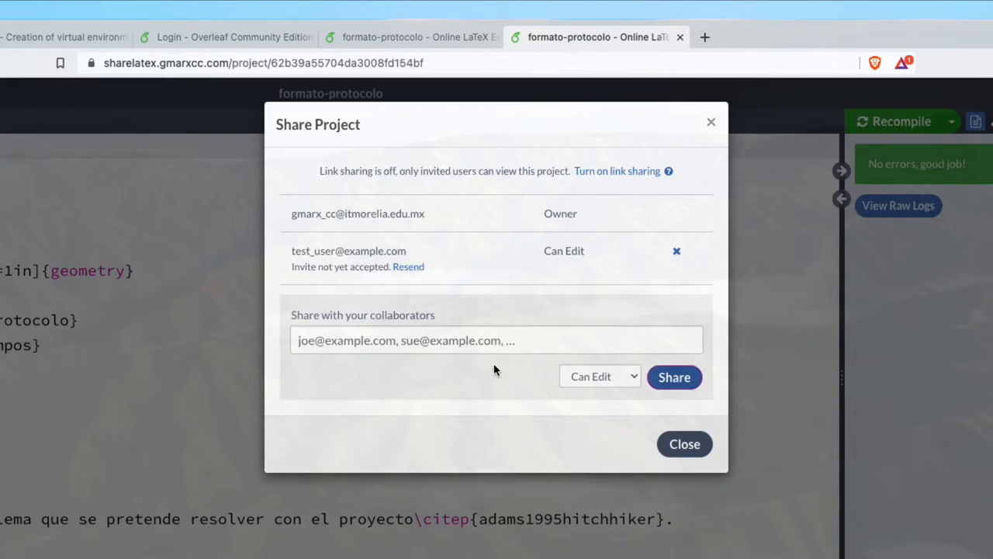
{"action": "left_click", "coordinate": [693, 448]}
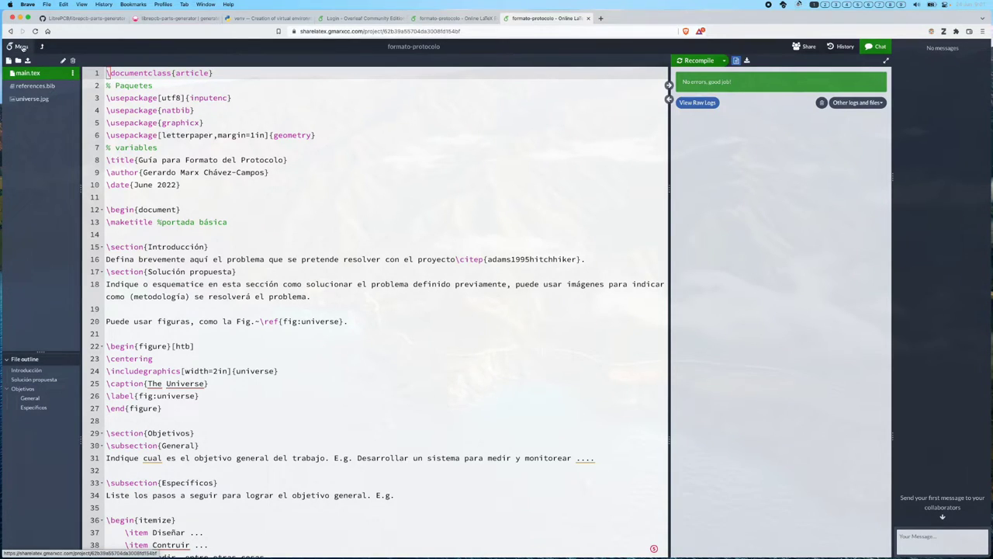
- Check the project's word count (74 words) from the Menu
{"action": "left_click", "coordinate": [21, 47]}
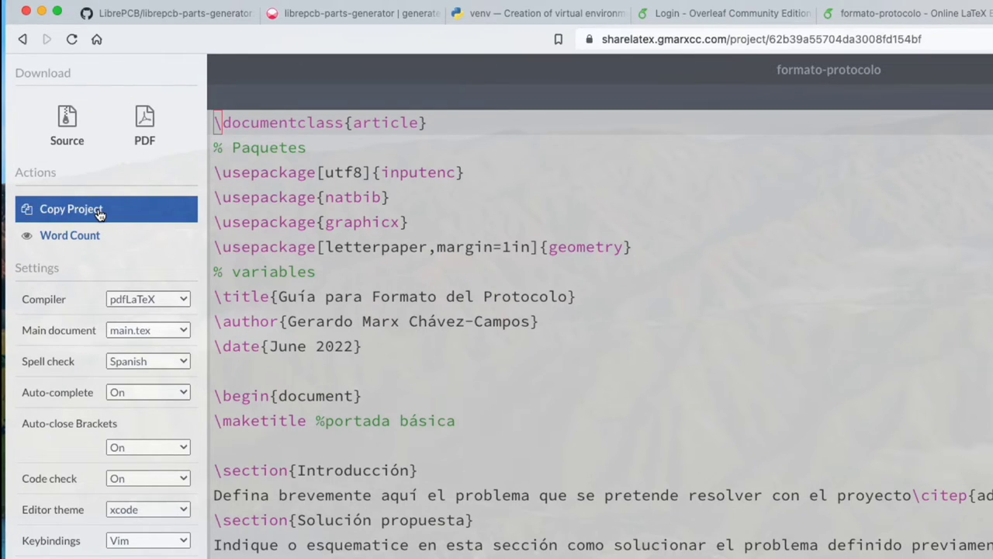
{"action": "left_click", "coordinate": [95, 235]}
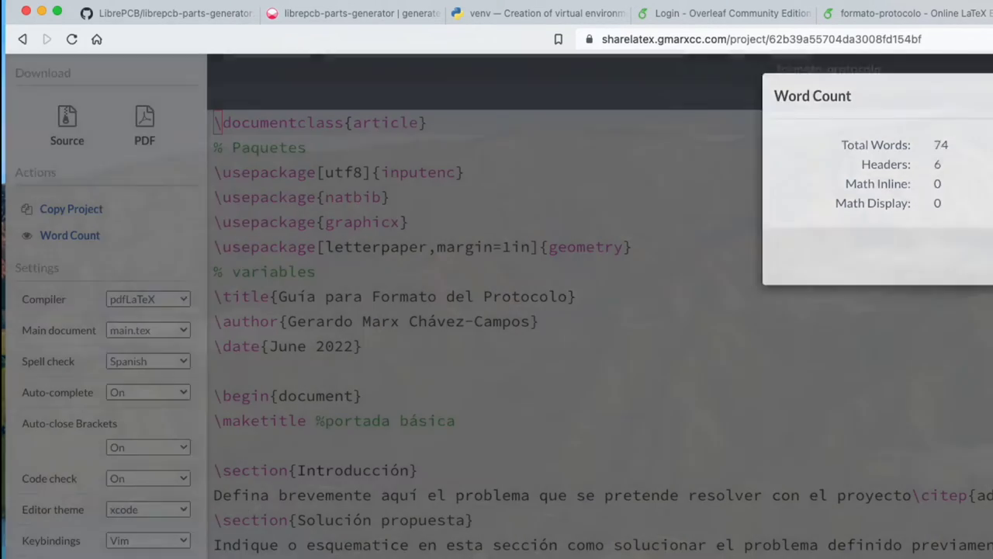
{"action": "left_click", "coordinate": [539, 379]}
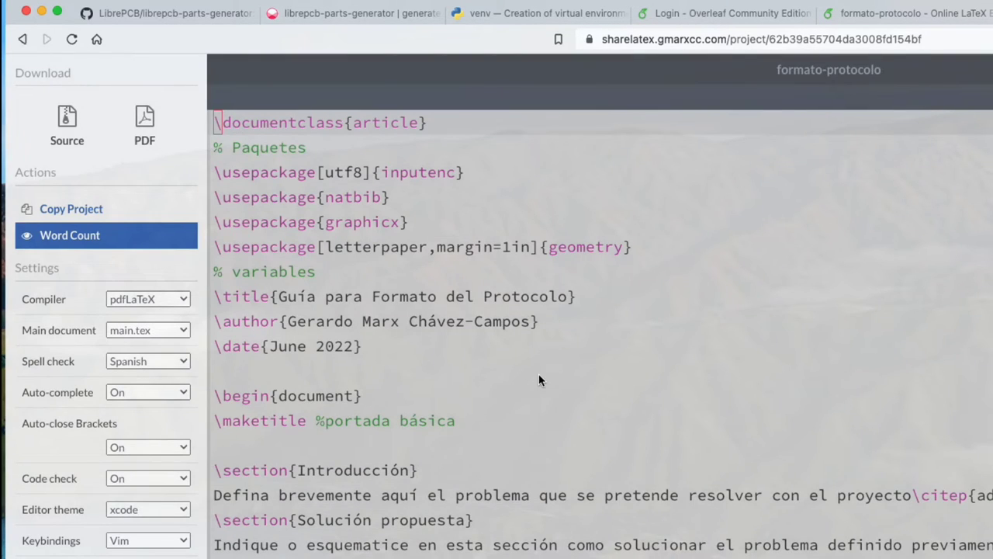
- Keep pdfLaTeX as compiler and Spanish spell check, then view the keybinding choices
{"action": "left_click", "coordinate": [178, 301]}
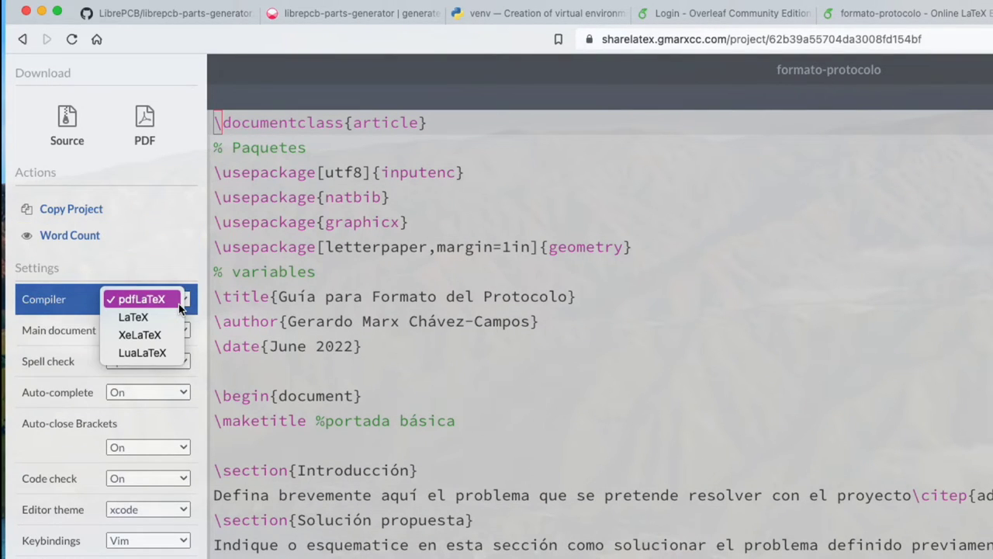
{"action": "left_click", "coordinate": [320, 368]}
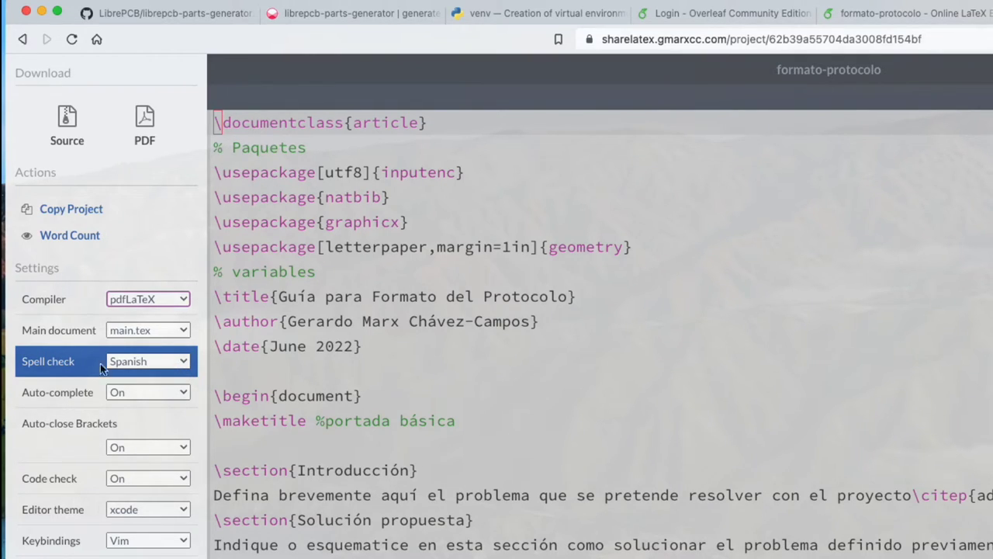
{"action": "left_click", "coordinate": [143, 360]}
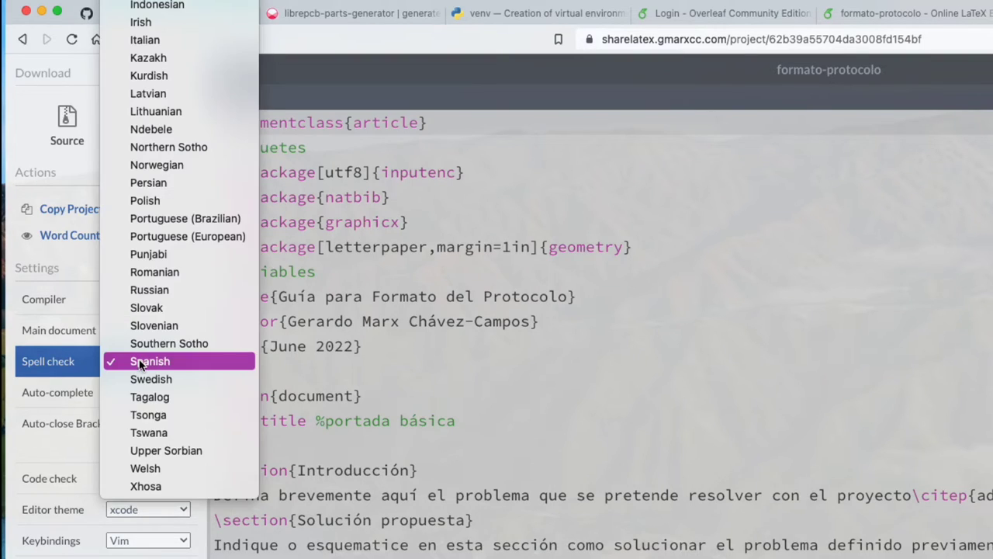
{"action": "left_click", "coordinate": [379, 385]}
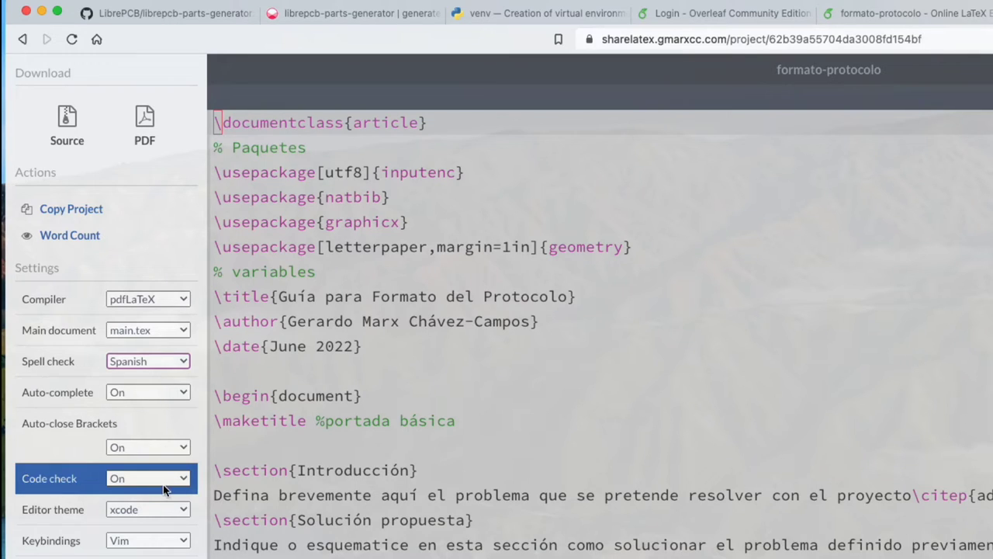
{"action": "left_click", "coordinate": [153, 541]}
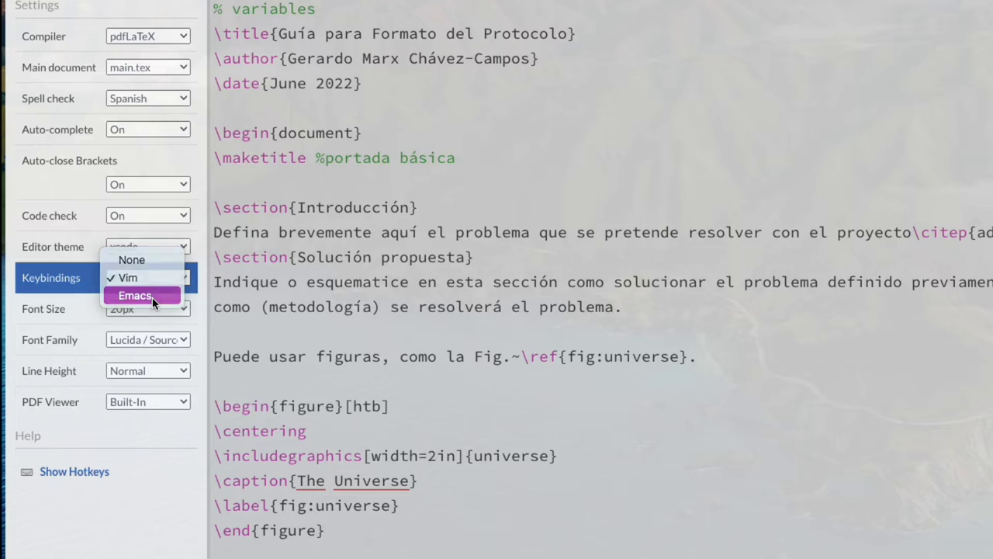
- Switch keybindings from Vim to Emacs and keep the built-in PDF viewer
{"action": "left_click", "coordinate": [152, 297]}
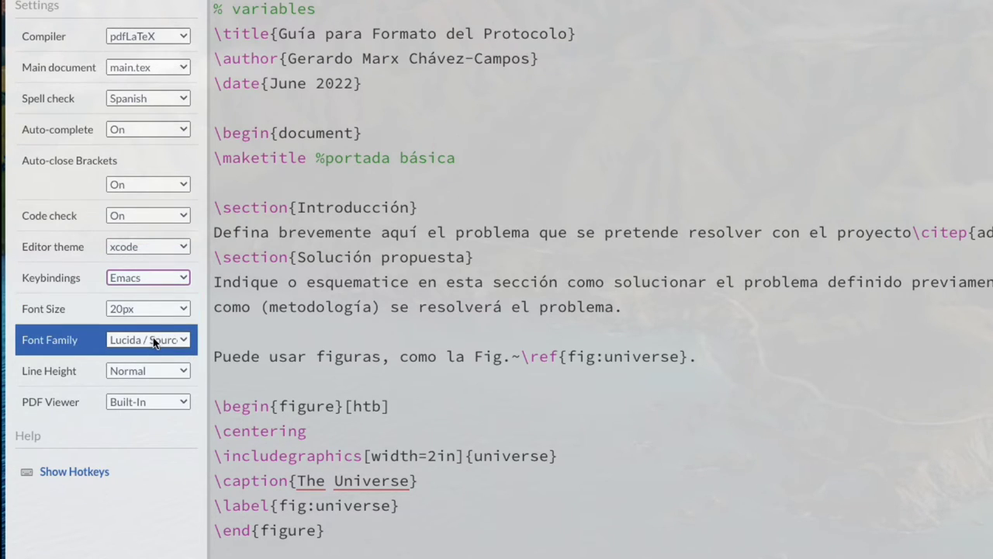
{"action": "left_click", "coordinate": [148, 402]}
{"action": "left_click", "coordinate": [152, 555]}
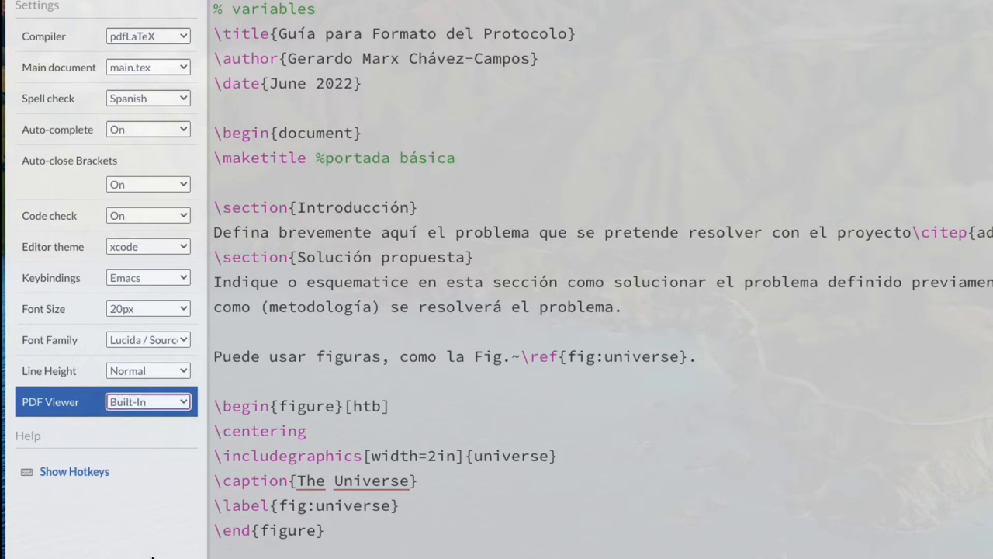
- Try the github and overleaf editor themes, return to xcode, and close the settings
{"action": "left_click", "coordinate": [148, 247]}
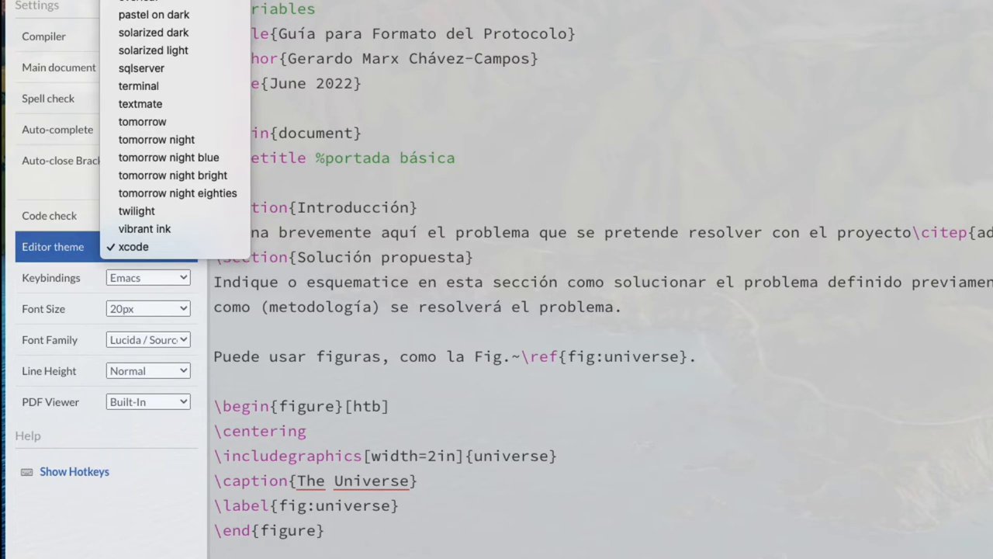
{"action": "key", "text": "g"}
{"action": "key", "text": "Return"}
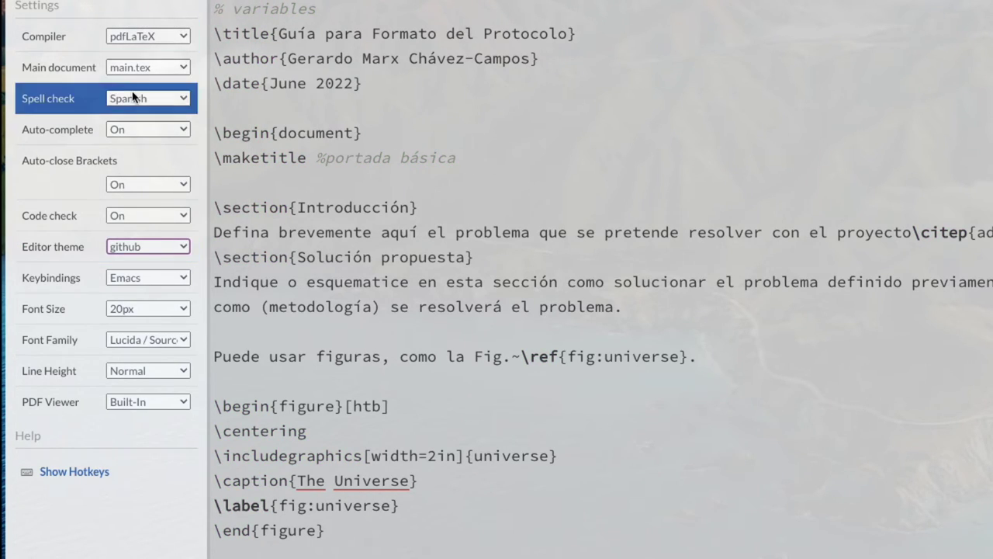
{"action": "left_click", "coordinate": [148, 246]}
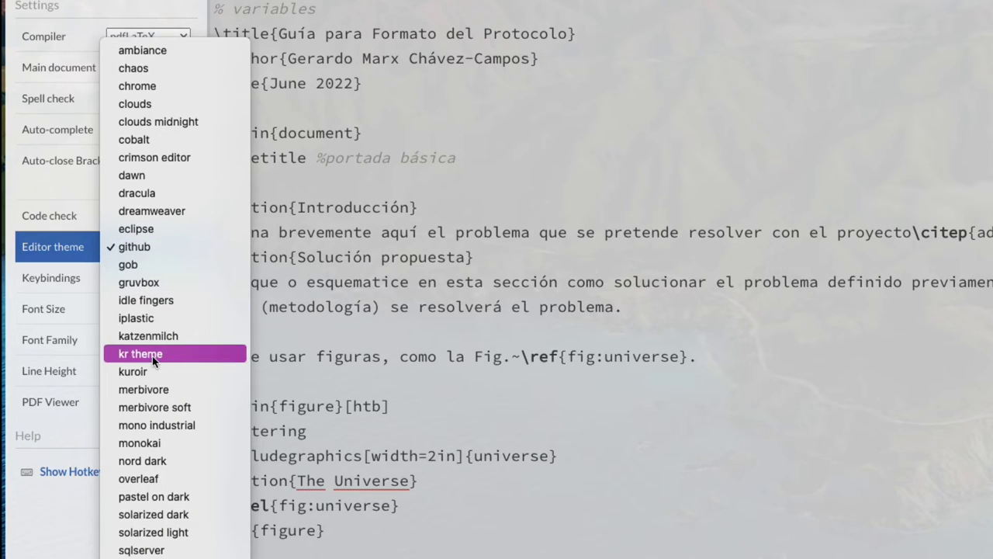
{"action": "left_click", "coordinate": [188, 479]}
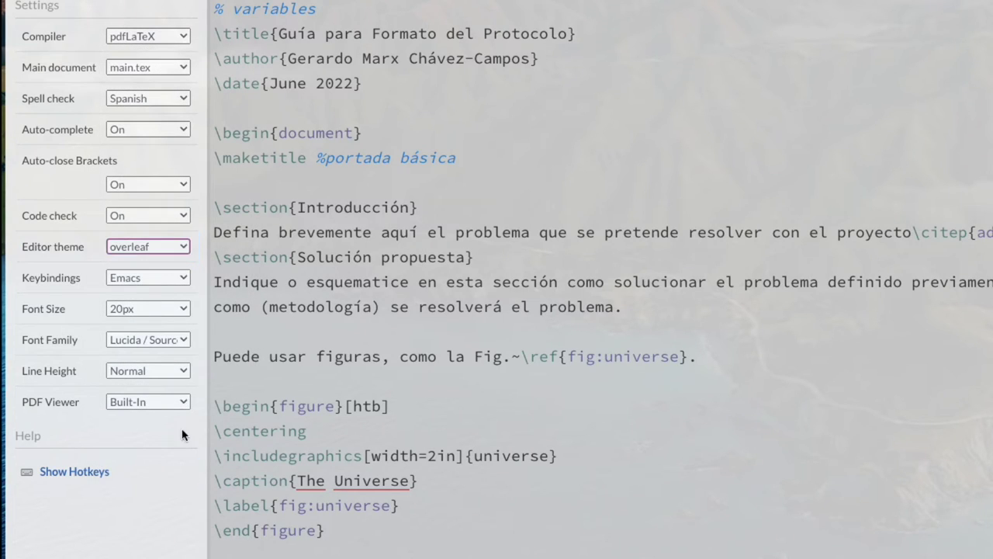
{"action": "left_click", "coordinate": [161, 248]}
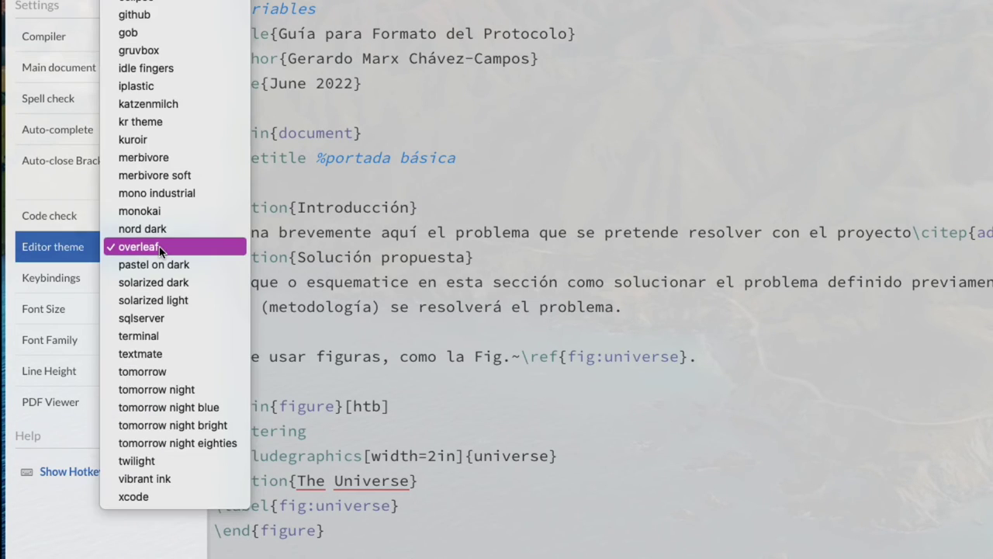
{"action": "left_click", "coordinate": [180, 502]}
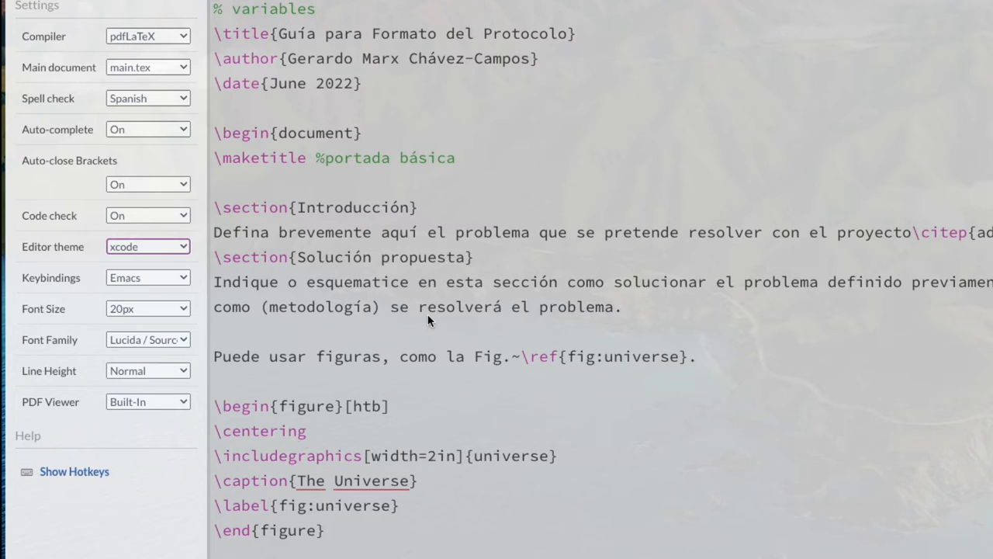
{"action": "left_click", "coordinate": [427, 315]}
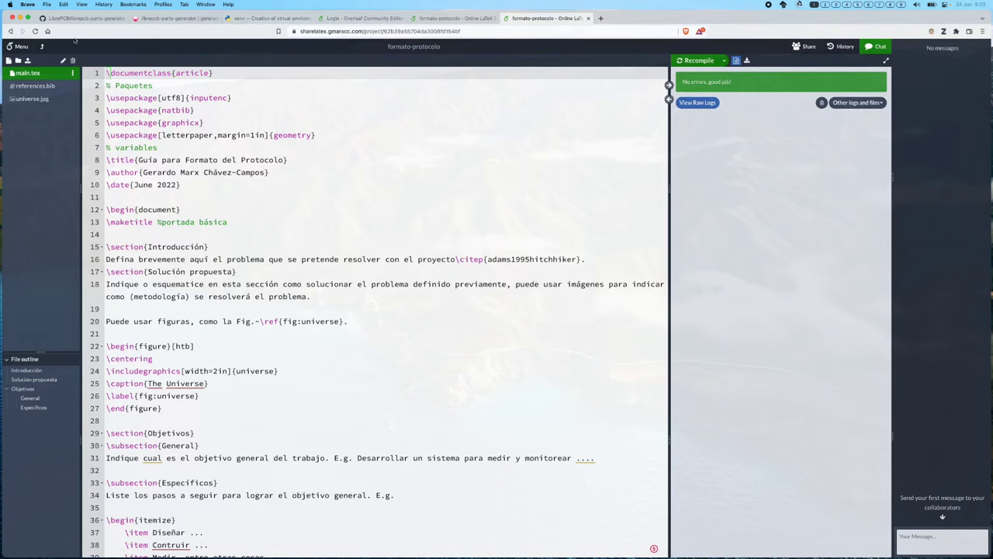
- Go back to the project list and log out of the owner account
{"action": "left_click", "coordinate": [41, 48]}
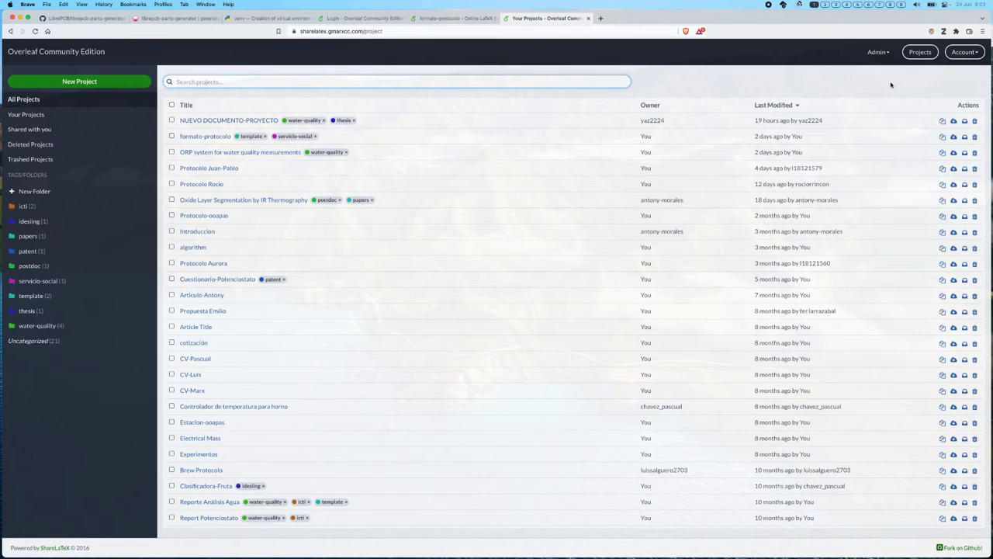
{"action": "left_click", "coordinate": [970, 53]}
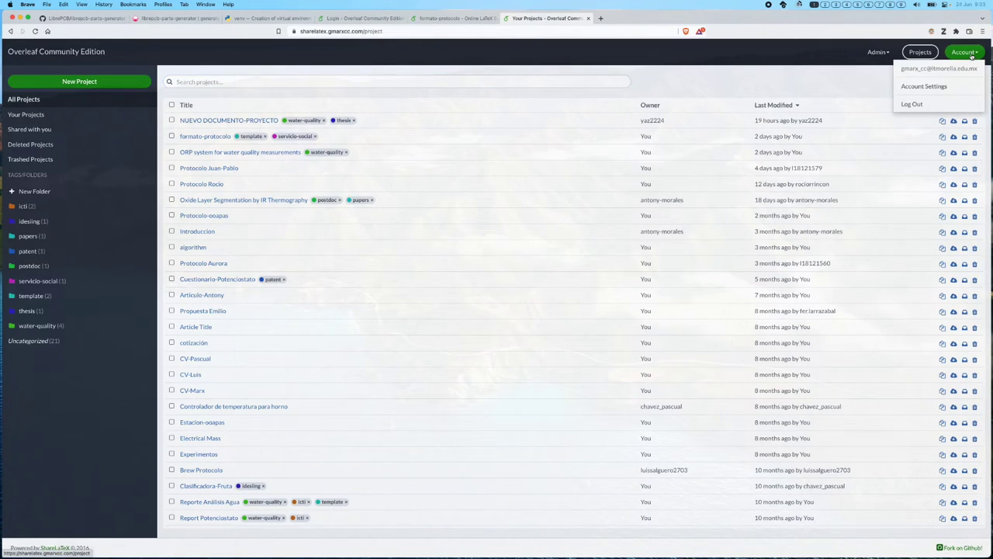
{"action": "left_click", "coordinate": [921, 110]}
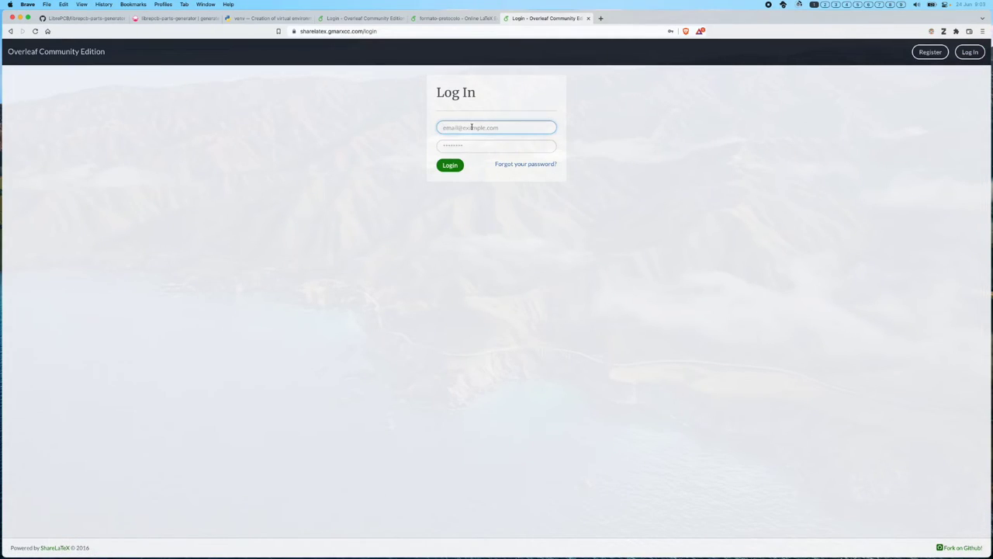
- Log in as the test user using their saved credentials
{"action": "left_click", "coordinate": [471, 128]}
{"action": "key", "text": "Down"}
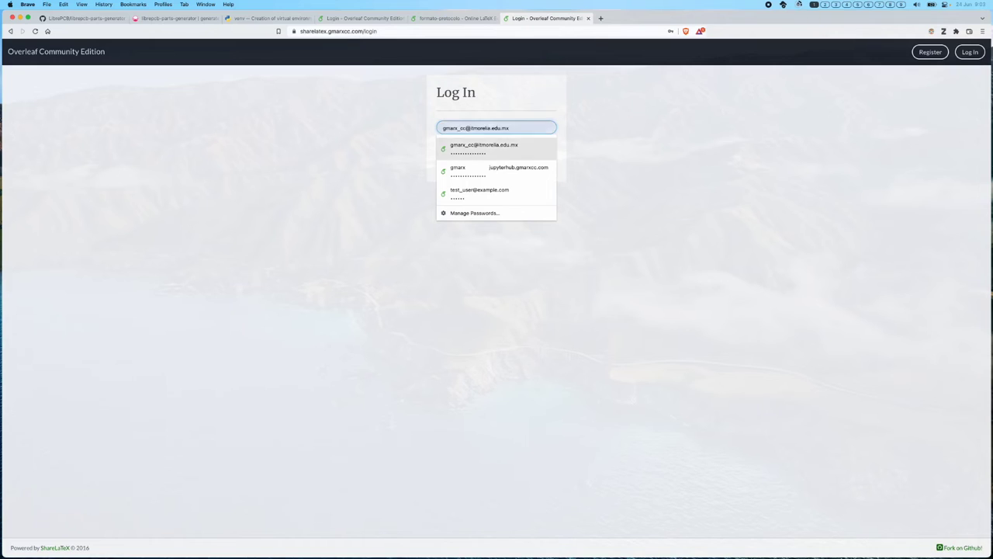
{"action": "key", "text": "Down"}
{"action": "key", "text": "Down"}
{"action": "key", "text": "Return"}
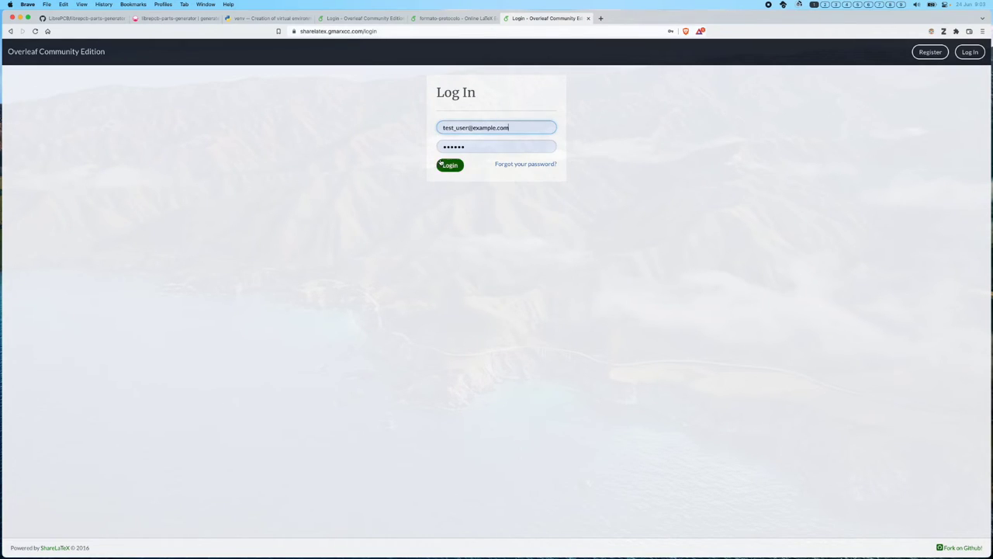
{"action": "left_click", "coordinate": [441, 167]}
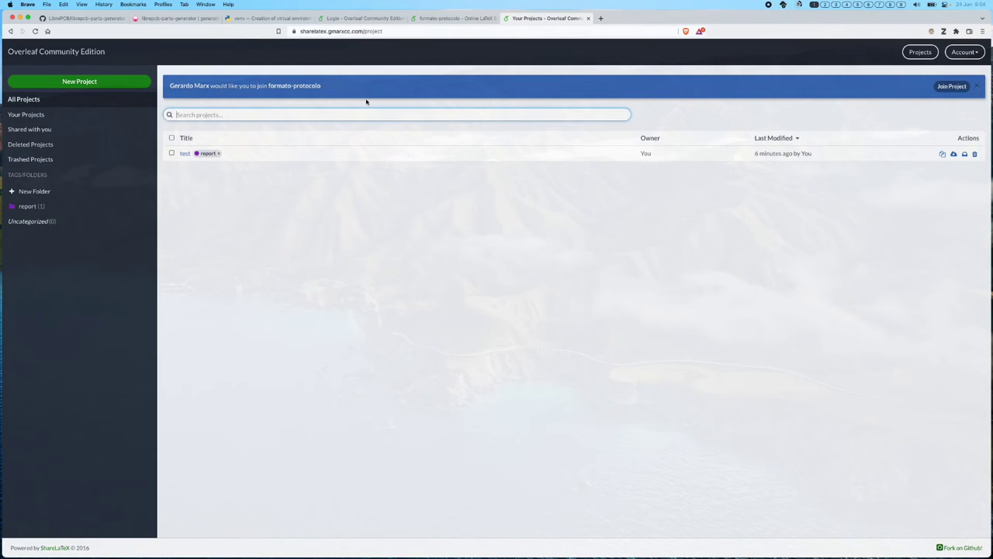
- Accept the formato-protocolo invitation, open the project, and return to the project list
{"action": "left_click", "coordinate": [951, 87]}
{"action": "left_click", "coordinate": [951, 87]}
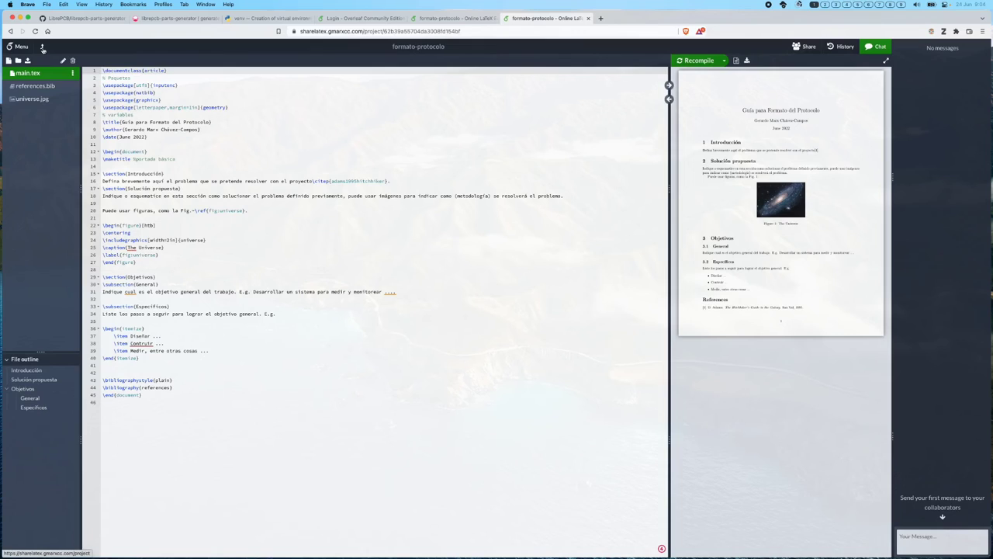
{"action": "left_click", "coordinate": [43, 47]}
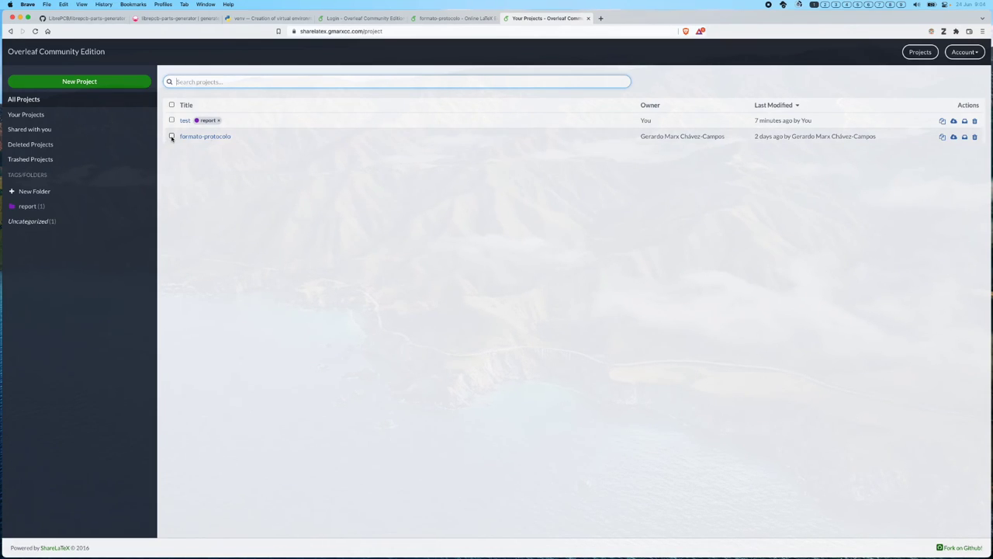
- Copy formato-protocolo as formato-testuser, then open the original formato-protocolo project
{"action": "left_click", "coordinate": [942, 137]}
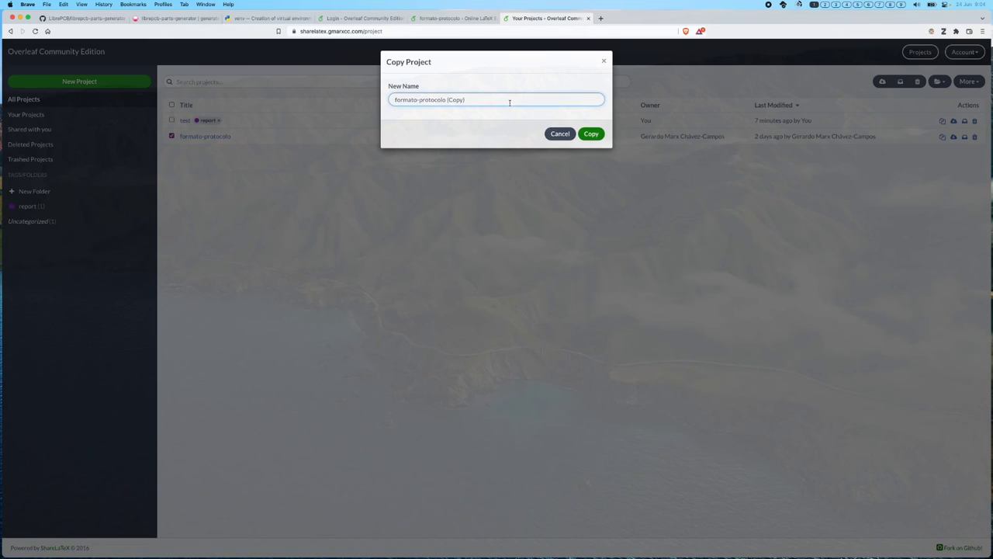
{"action": "key", "text": "BackSpace"}
{"action": "key", "text": "BackSpace"}
{"action": "key", "text": "BackSpace"}
{"action": "key", "text": "BackSpace"}
{"action": "key", "text": "BackSpace"}
{"action": "key", "text": "BackSpace"}
{"action": "key", "text": "BackSpace"}
{"action": "key", "text": "BackSpace"}
{"action": "key", "text": "BackSpace"}
{"action": "key", "text": "BackSpace"}
{"action": "key", "text": "BackSpace"}
{"action": "key", "text": "BackSpace"}
{"action": "key", "text": "BackSpace"}
{"action": "key", "text": "BackSpace"}
{"action": "key", "text": "BackSpace"}
{"action": "type", "text": "testuser"}
{"action": "left_click", "coordinate": [591, 133]}
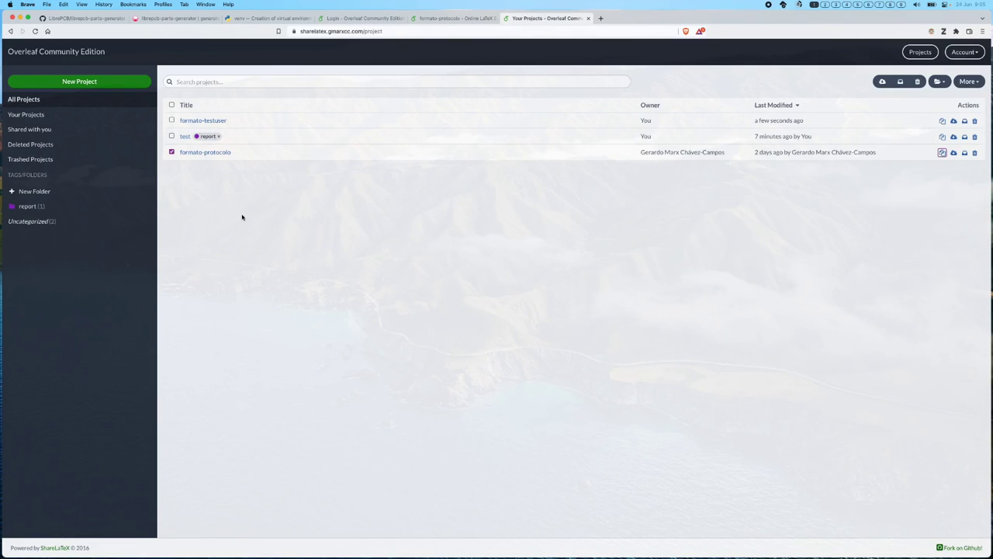
{"action": "left_click", "coordinate": [216, 153]}
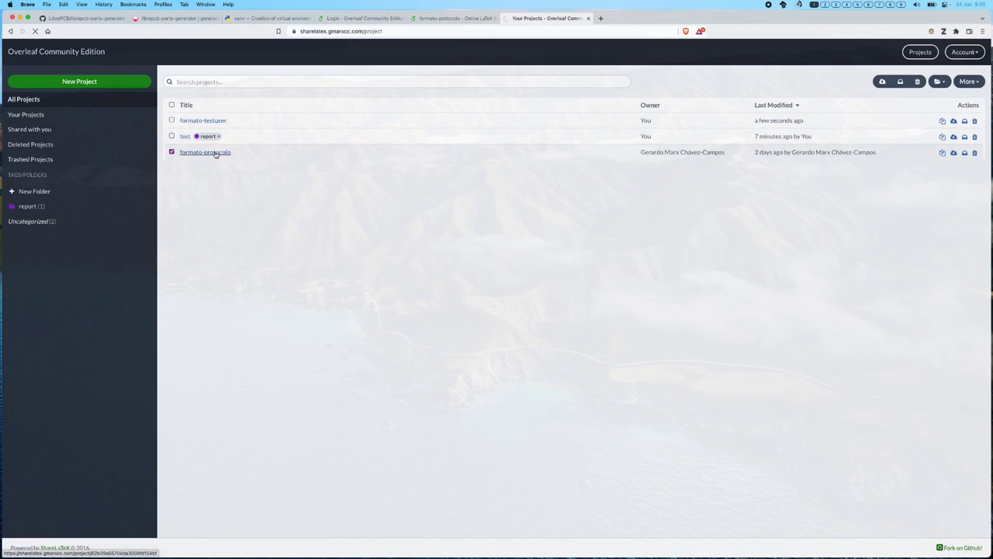